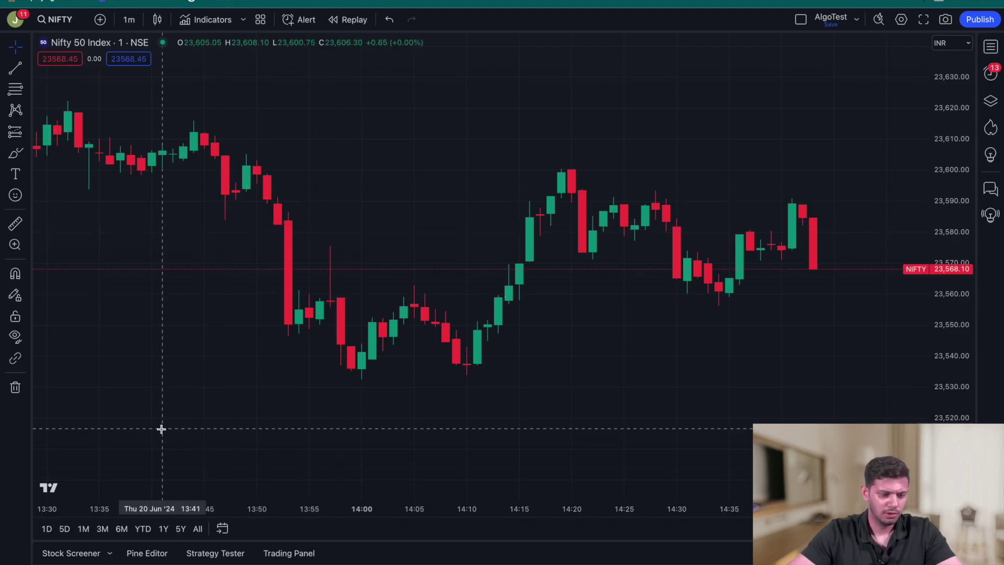
- Paste the EMA and Stochastic scalping script into the Pine Editor and add it to the NIFTY one-minute chart
click(157, 553)
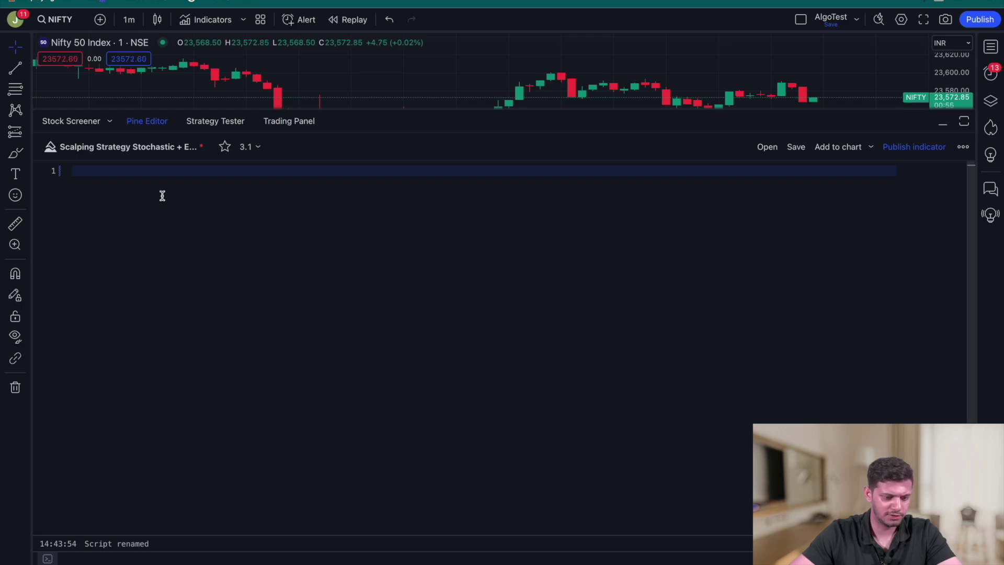
key(ctrl+v)
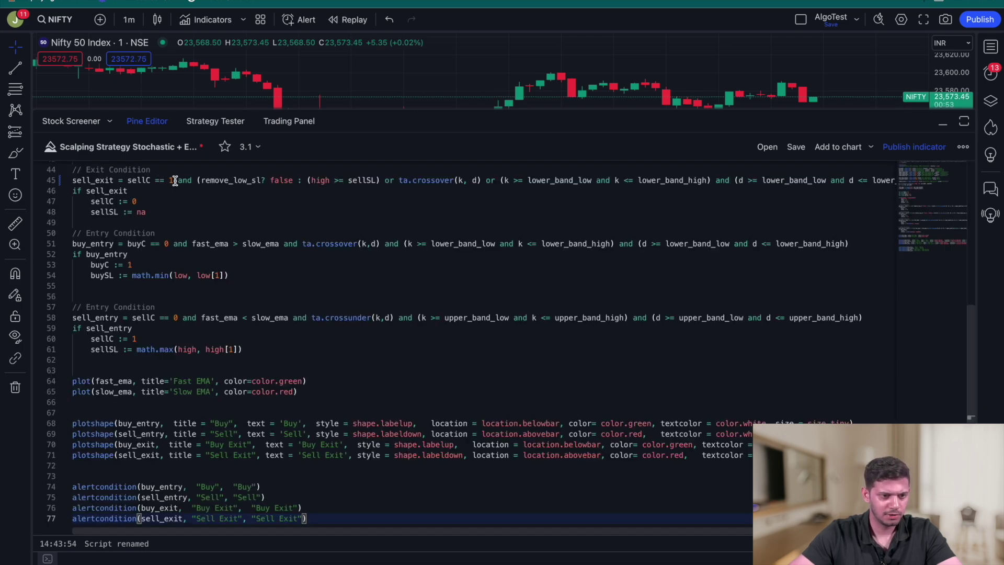
scroll(375, 227, up, 15)
scroll(374, 228, down, 15)
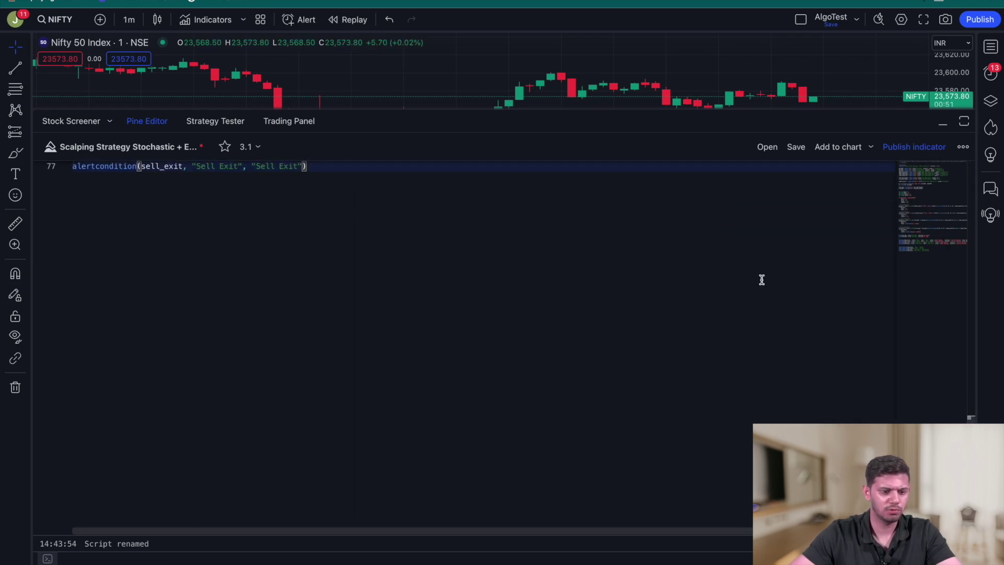
scroll(762, 280, up, 5)
click(845, 153)
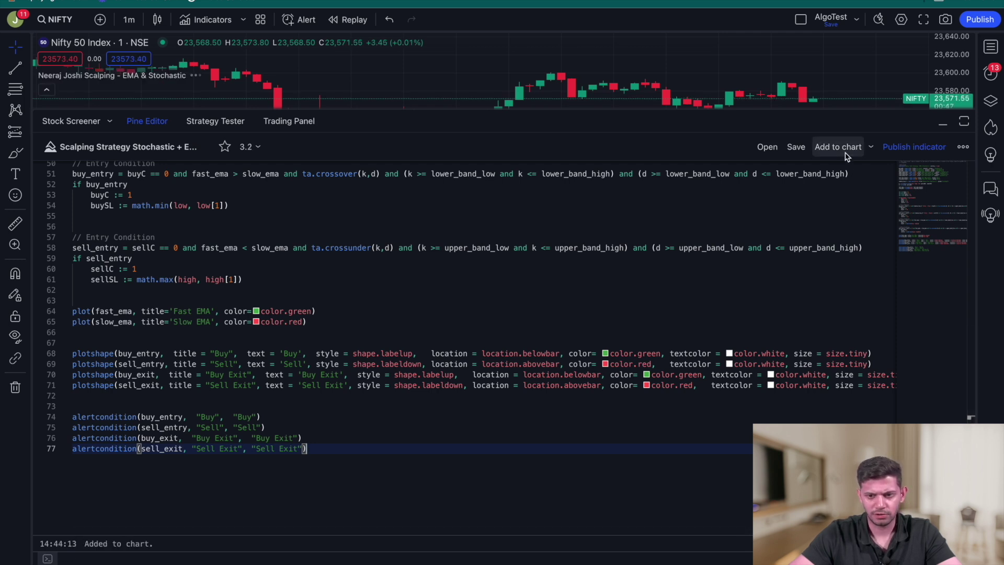
click(943, 124)
scroll(702, 334, up, 3)
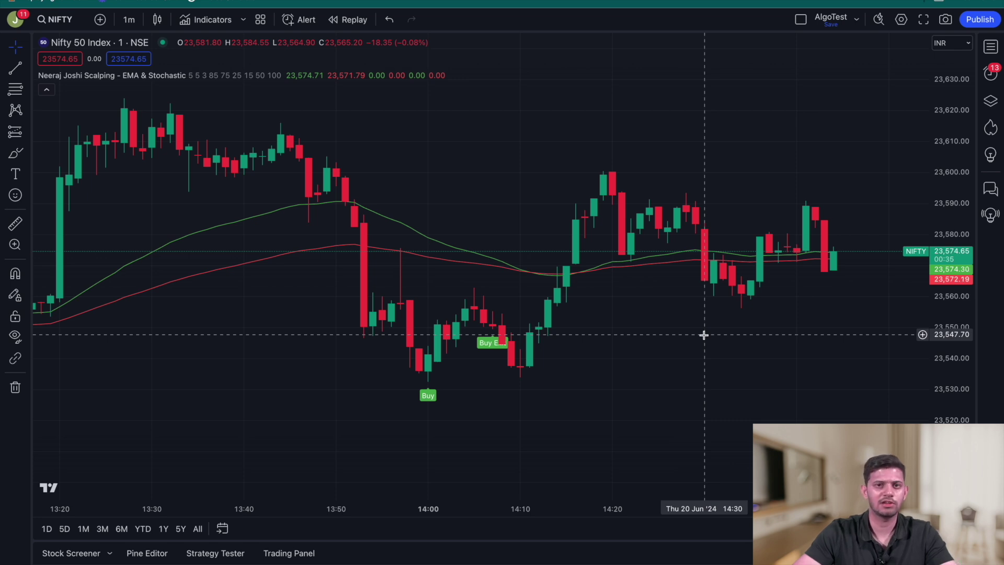
drag(469, 372, 479, 366)
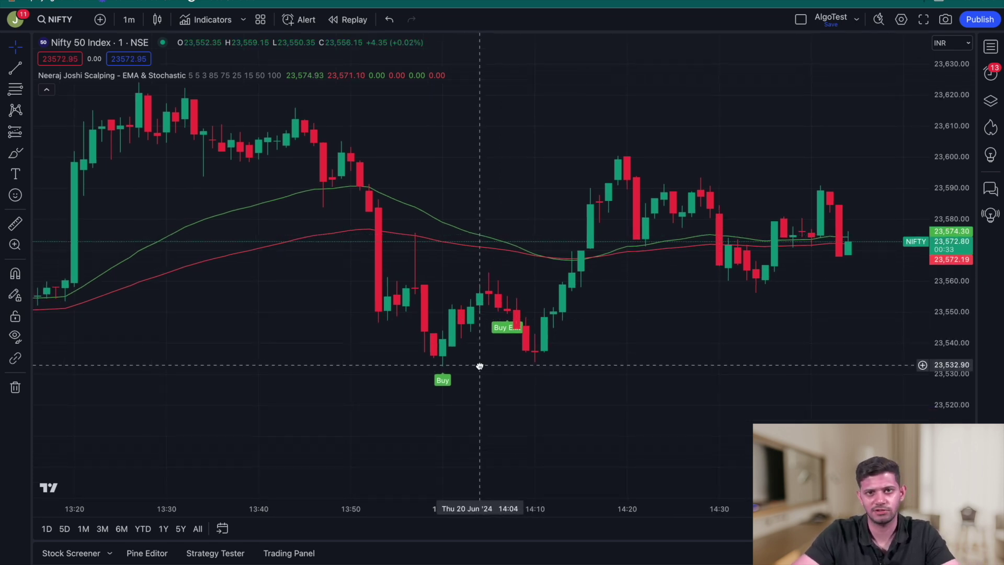
- Thicken the Fast EMA and Slow EMA lines of the scalping indicator to the second line thickness
double_click(194, 262)
click(499, 176)
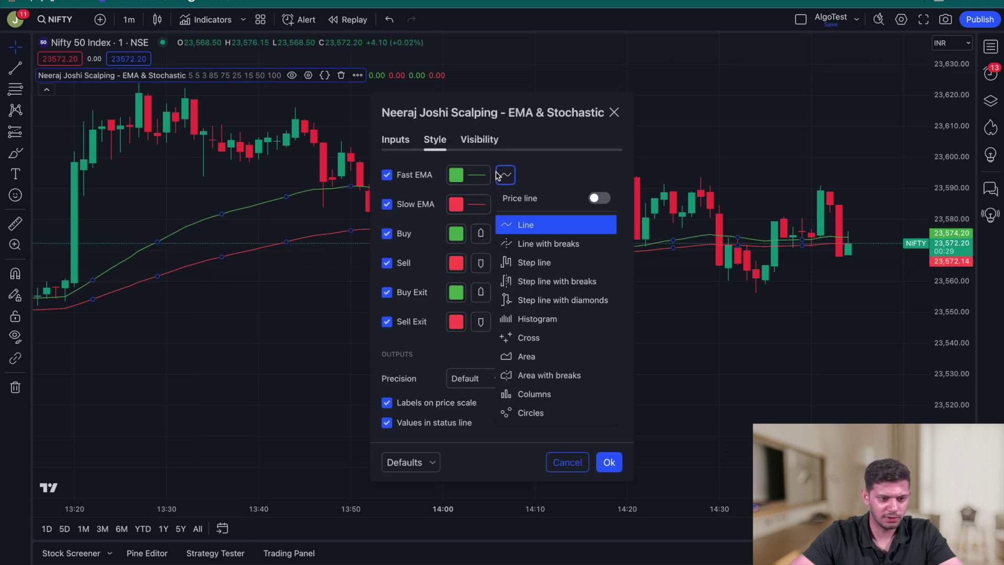
click(533, 167)
click(477, 175)
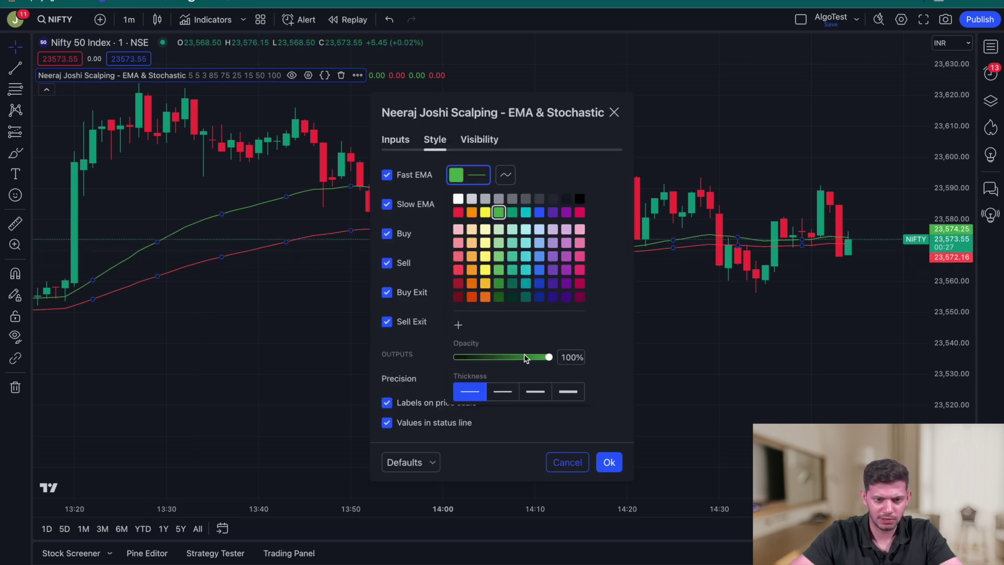
click(512, 399)
click(512, 427)
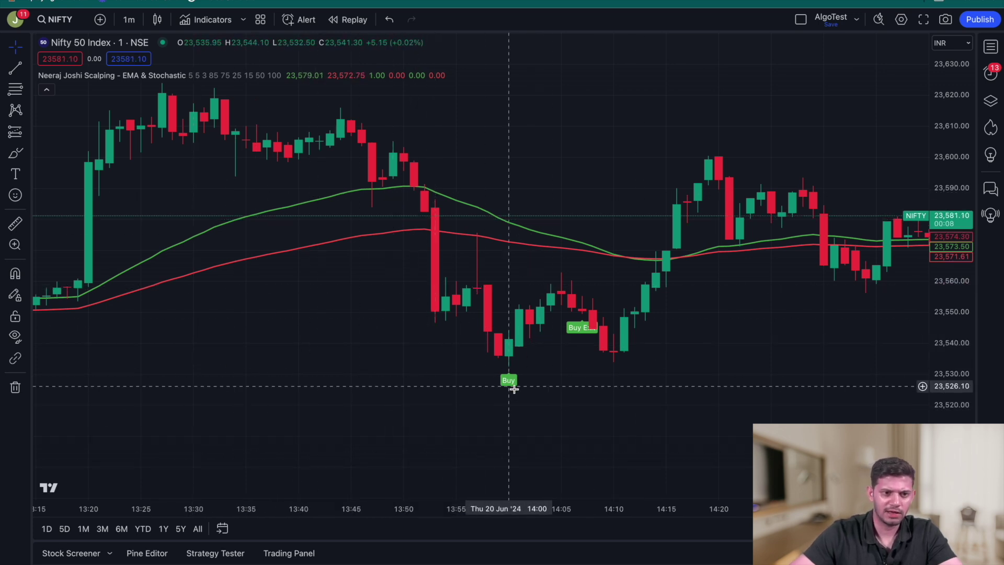
- Search the indicators for "stochas" and add the Stochastic indicator below the price chart
click(214, 21)
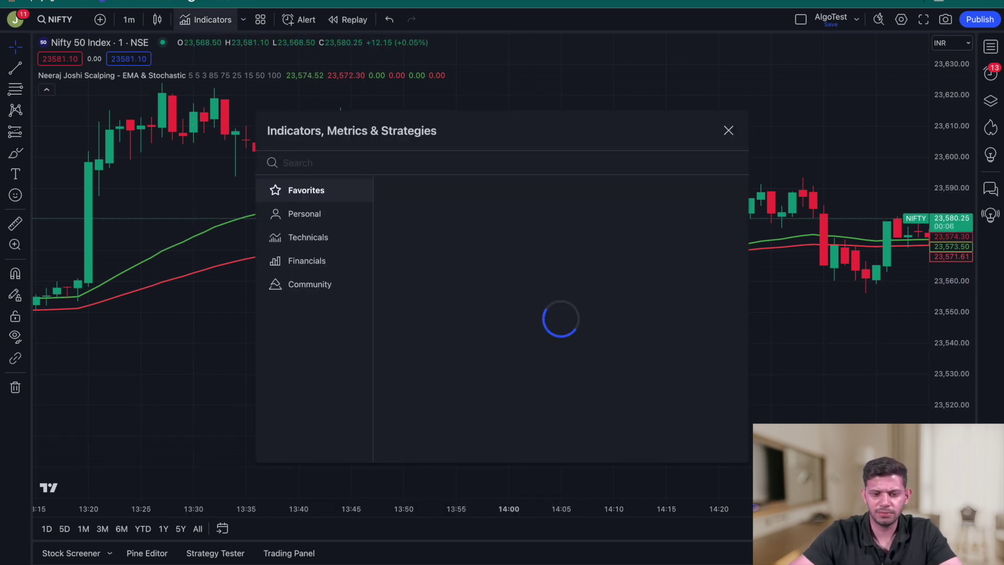
text(stochas)
click(481, 268)
key(Escape)
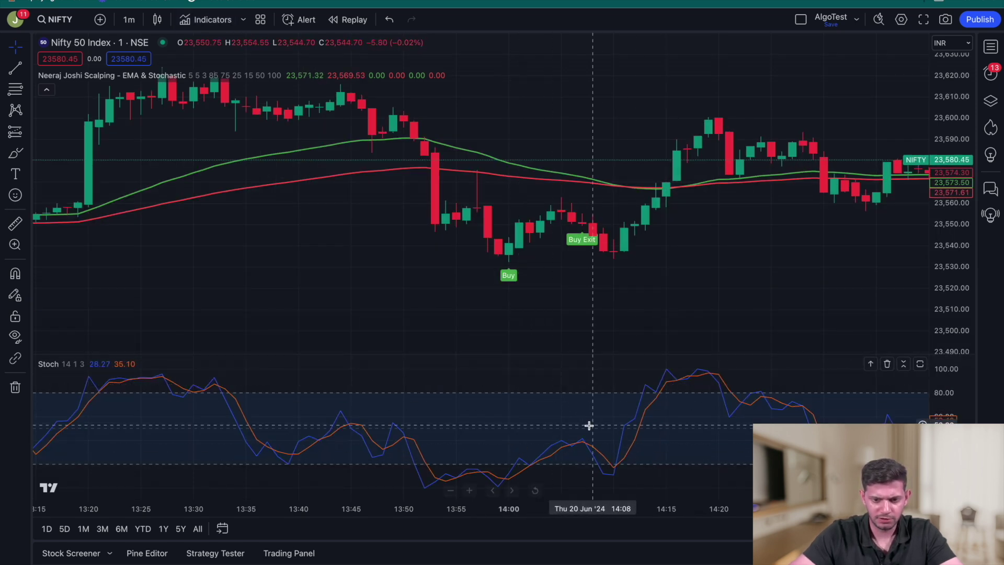
- Examine the Buy and Buy Exit signals around 14:00 against the Stochastic lines, enlarging the Stochastic pane for a closer view
scroll(661, 323, left, 5)
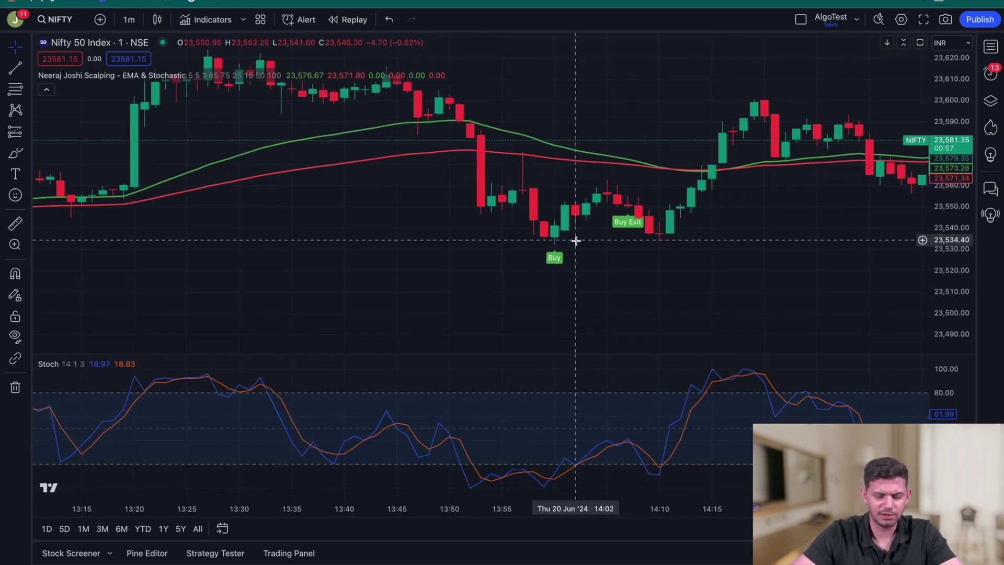
scroll(560, 243, right, 3)
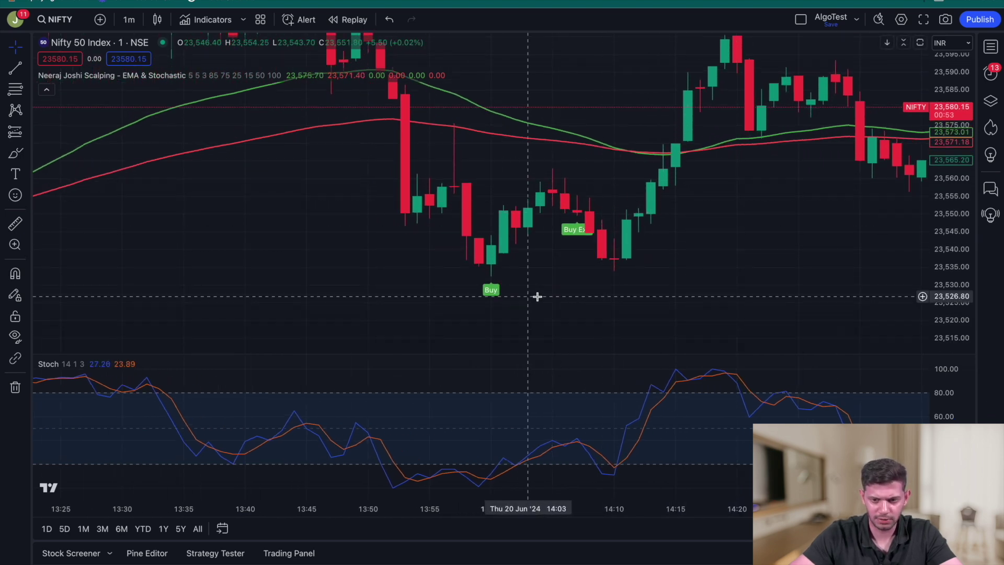
scroll(538, 297, up, 5)
drag(389, 320, 579, 246)
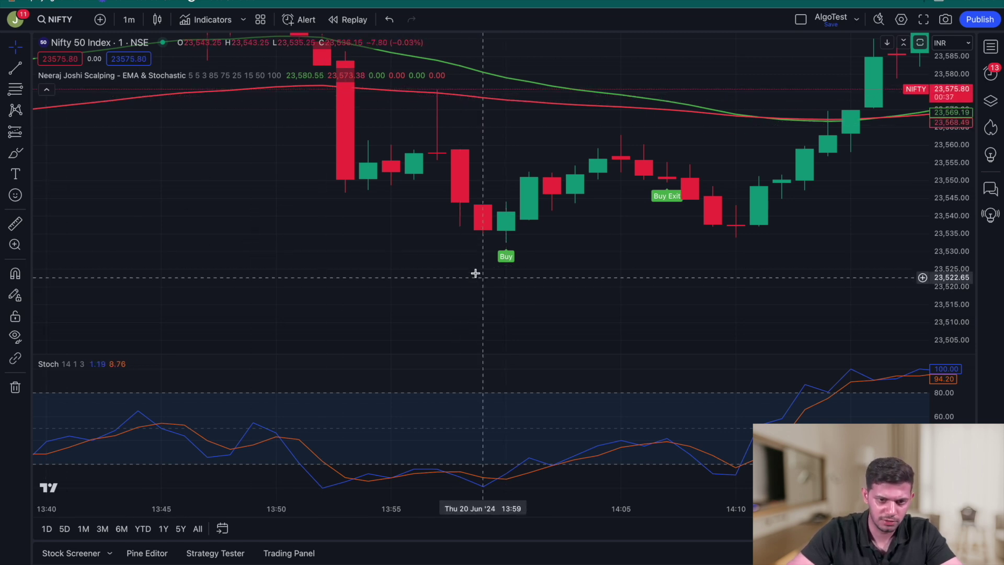
scroll(473, 278, right, 3)
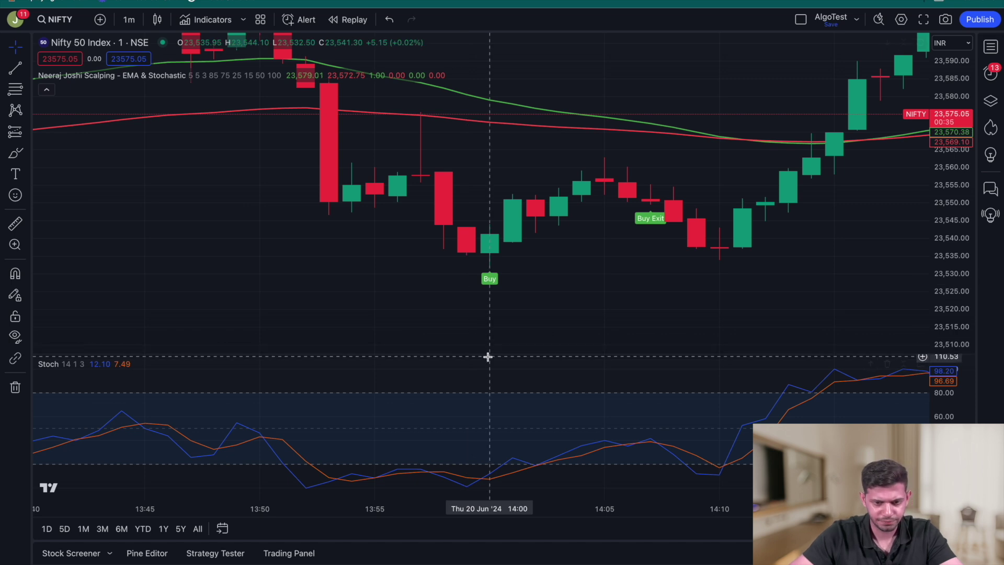
drag(492, 336, 511, 265)
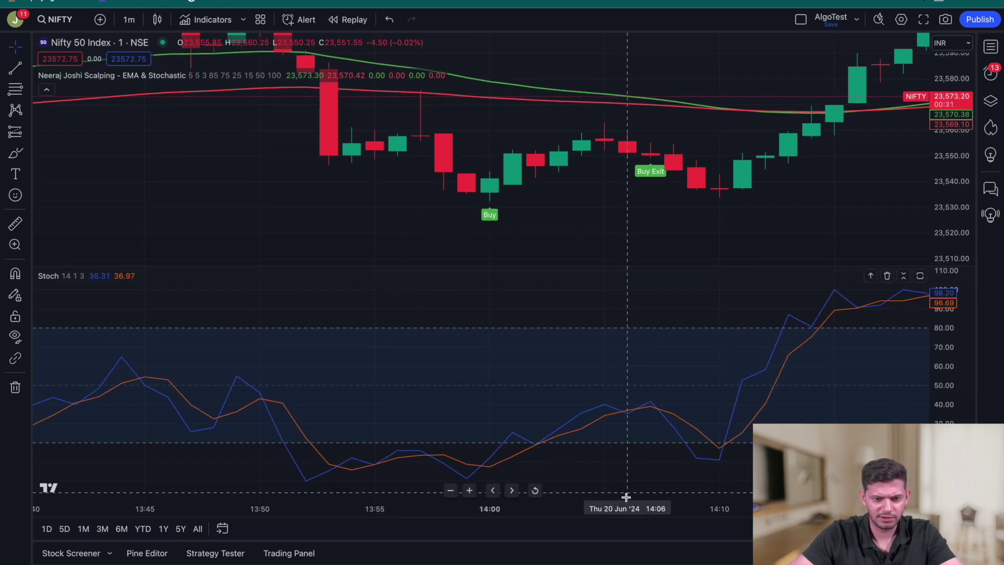
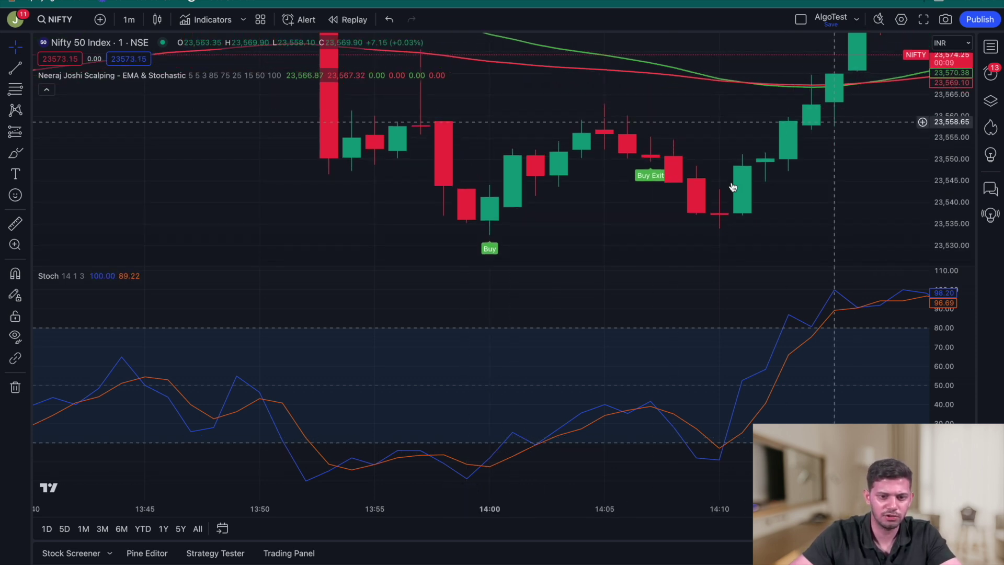
drag(653, 219, 624, 188)
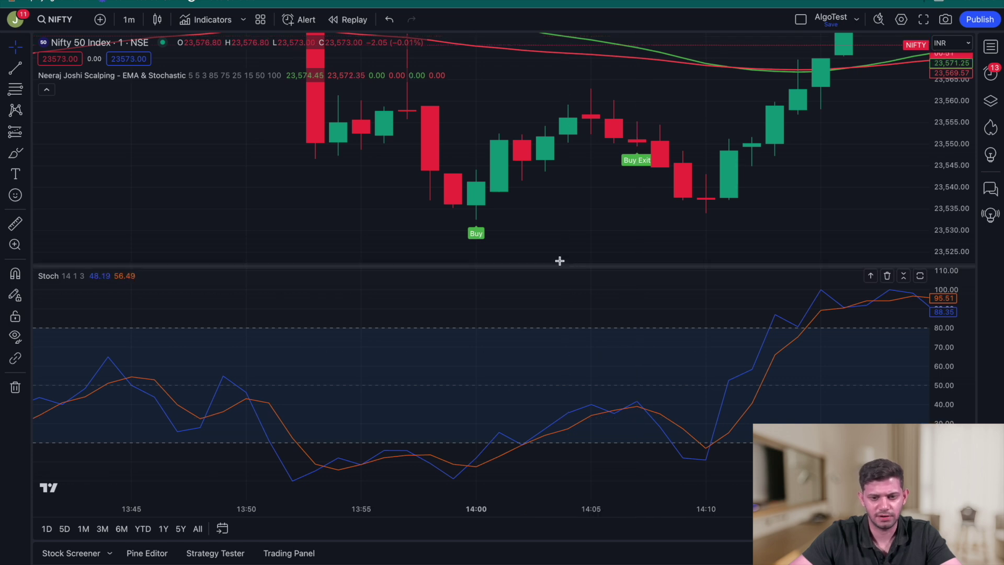
- Measure the price move from the Buy candle at 14:00 to the Buy Exit candle at 14:07
click(16, 224)
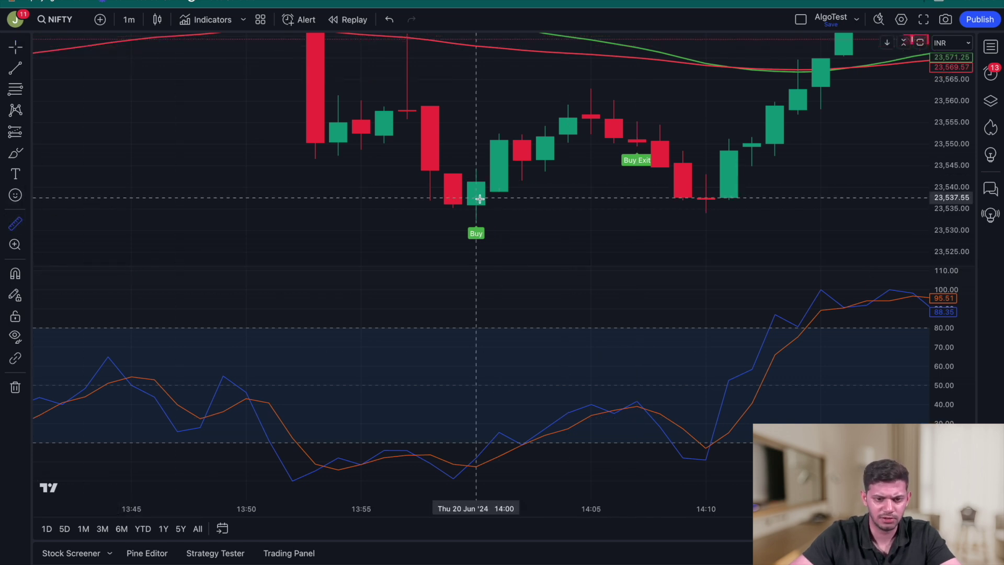
click(476, 205)
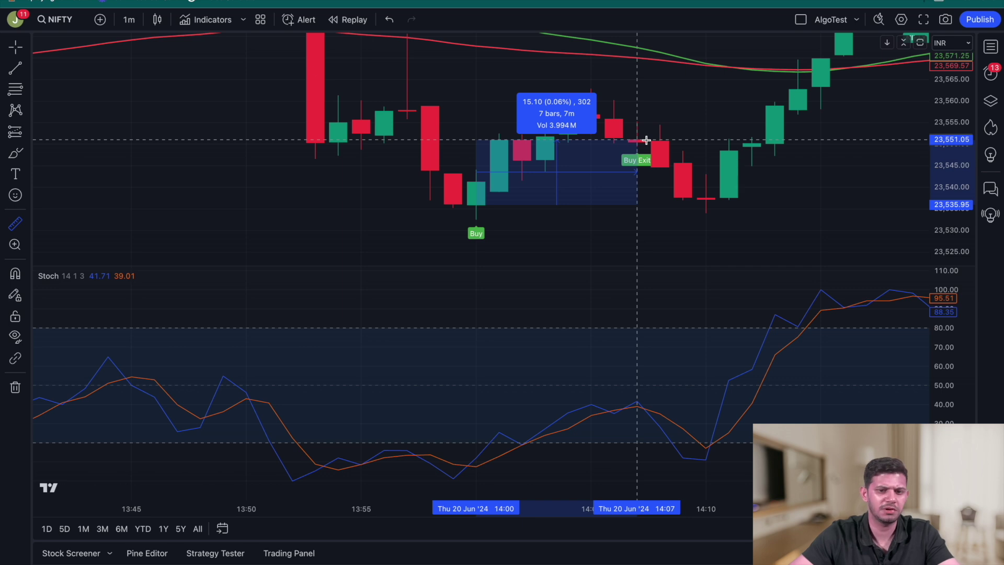
click(200, 216)
- Shrink the Stochastic pane and compress the price scale to examine the price action after the Buy Exit signal
drag(309, 178, 287, 203)
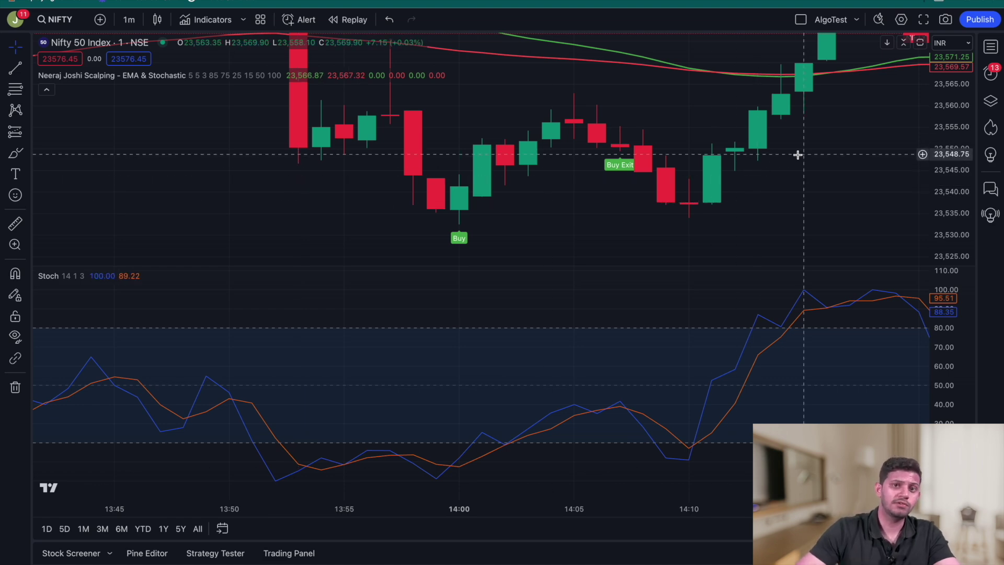
scroll(807, 157, down, 2)
drag(807, 157, 715, 219)
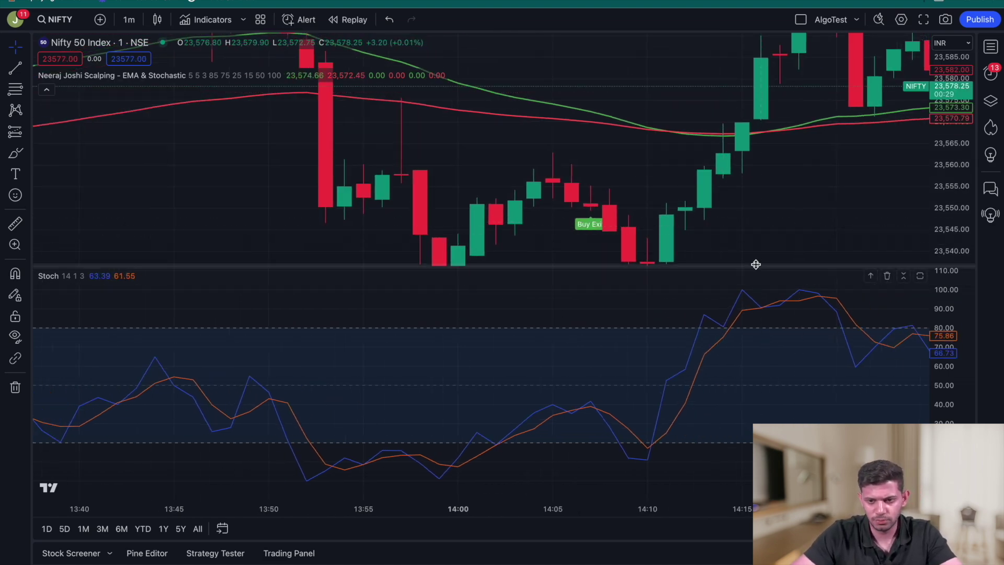
drag(754, 266, 748, 378)
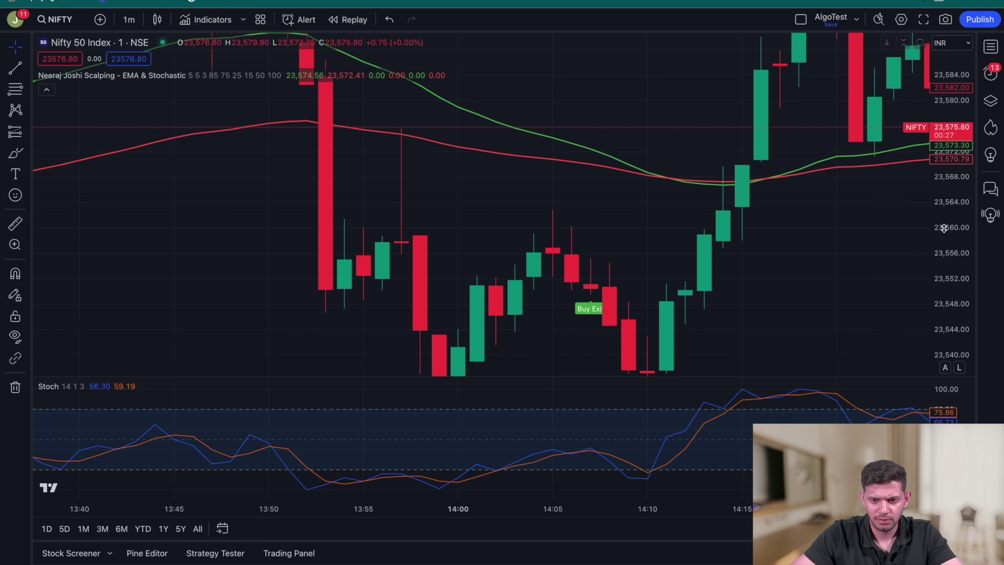
drag(943, 228, 957, 314)
drag(889, 317, 742, 319)
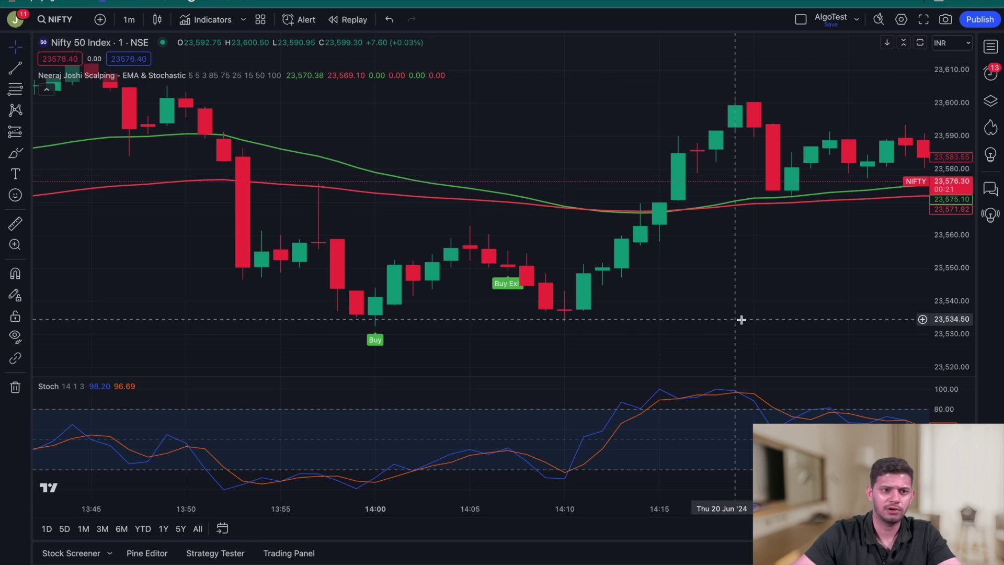
- Remove the Stochastic indicator from the chart
mouse_move(144, 387)
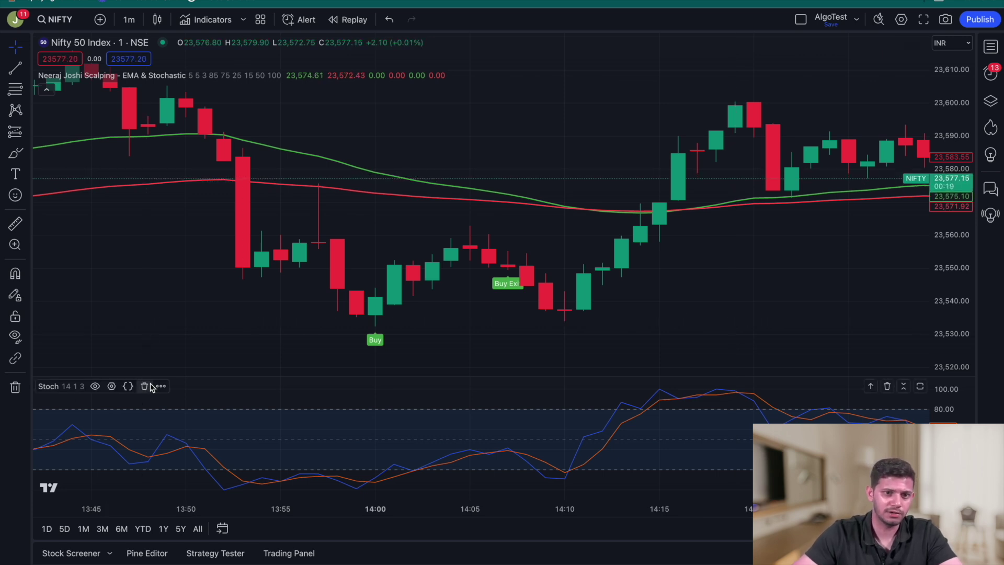
click(144, 386)
drag(199, 359, 379, 303)
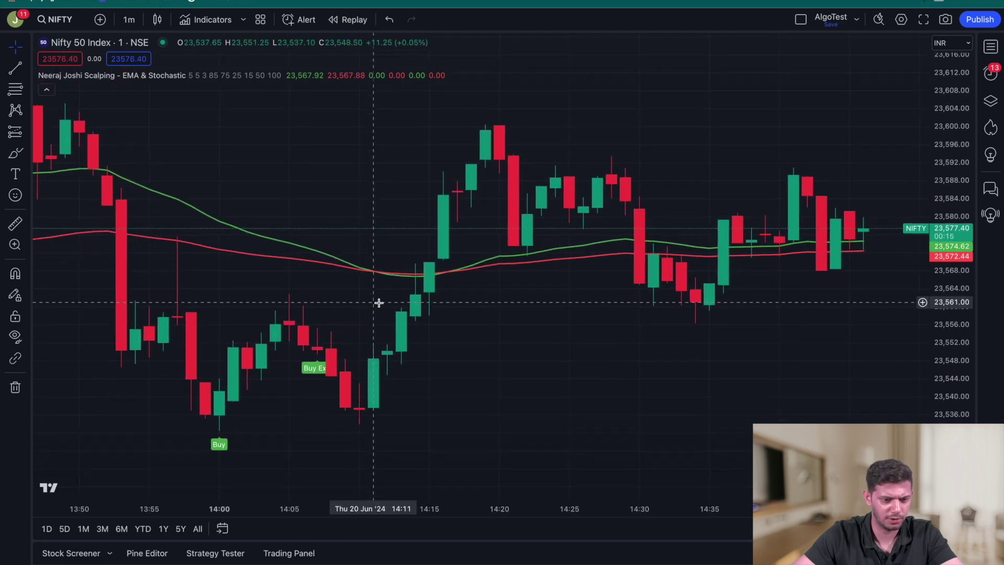
- Switch to AlgoTest, go from the dashboard to the Signals page, and start a new live trade signal
key(ctrl+Tab)
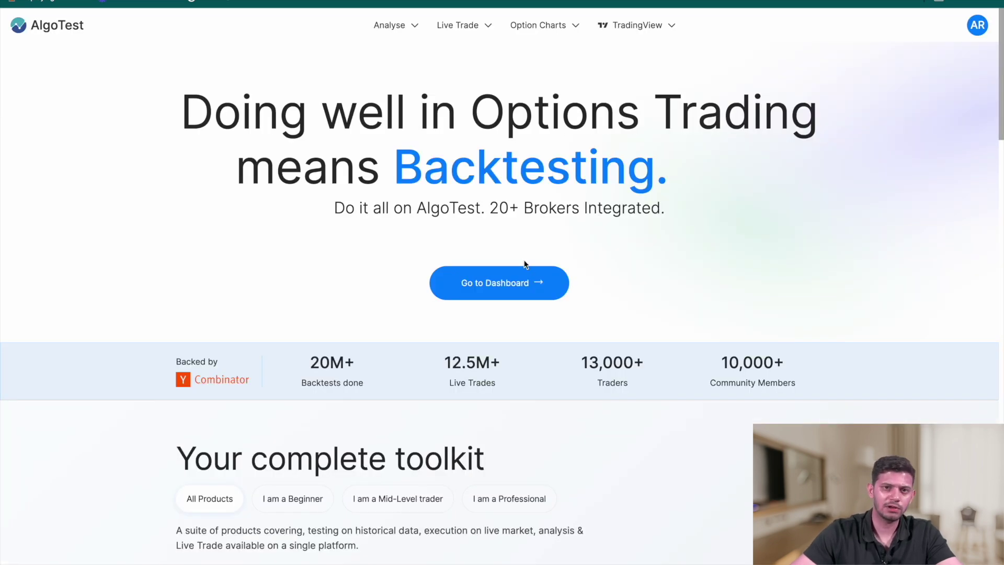
click(529, 281)
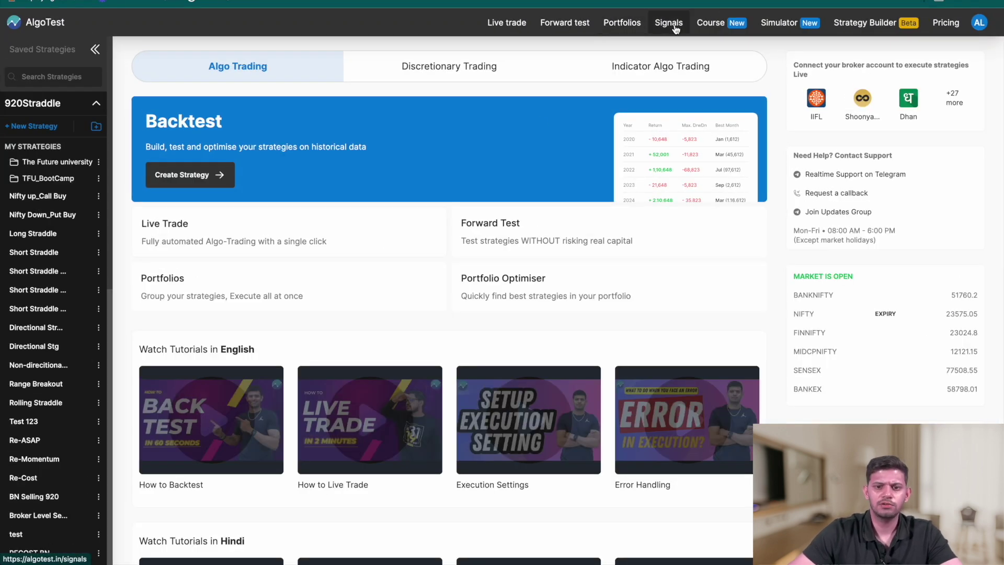
click(677, 32)
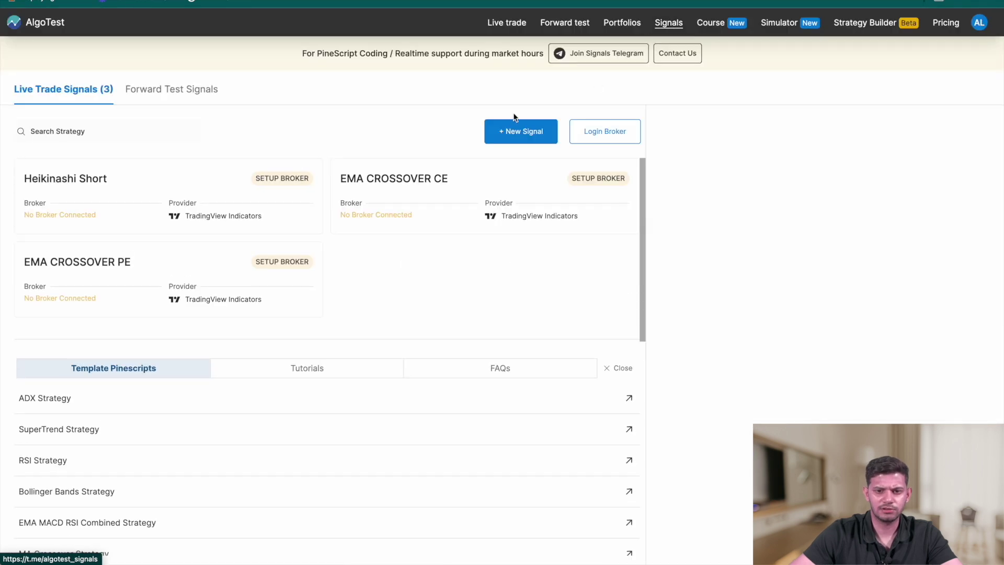
click(516, 134)
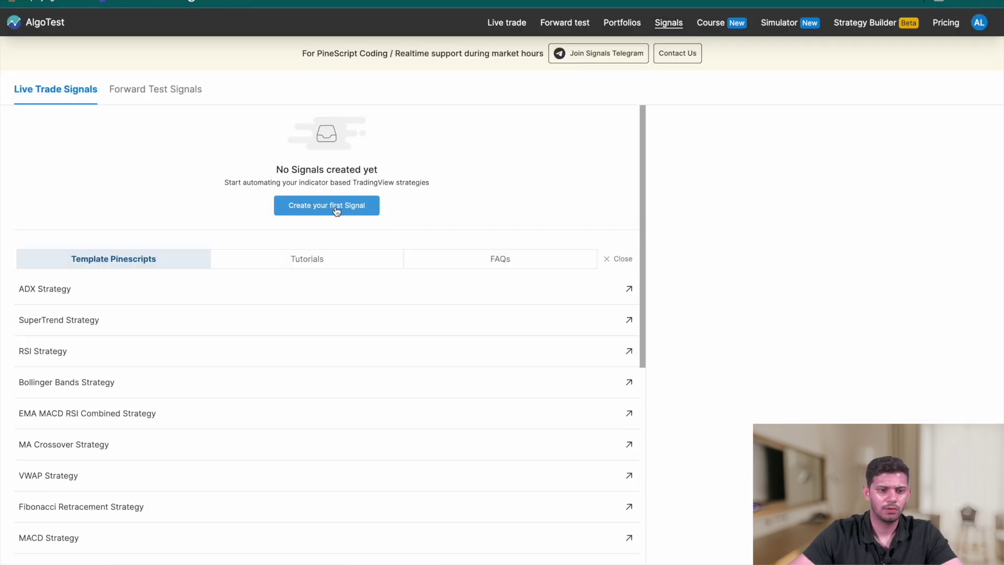
click(336, 209)
- Choose TradingView Indicators as the signal source and start creating a new strategy for the signal
click(131, 157)
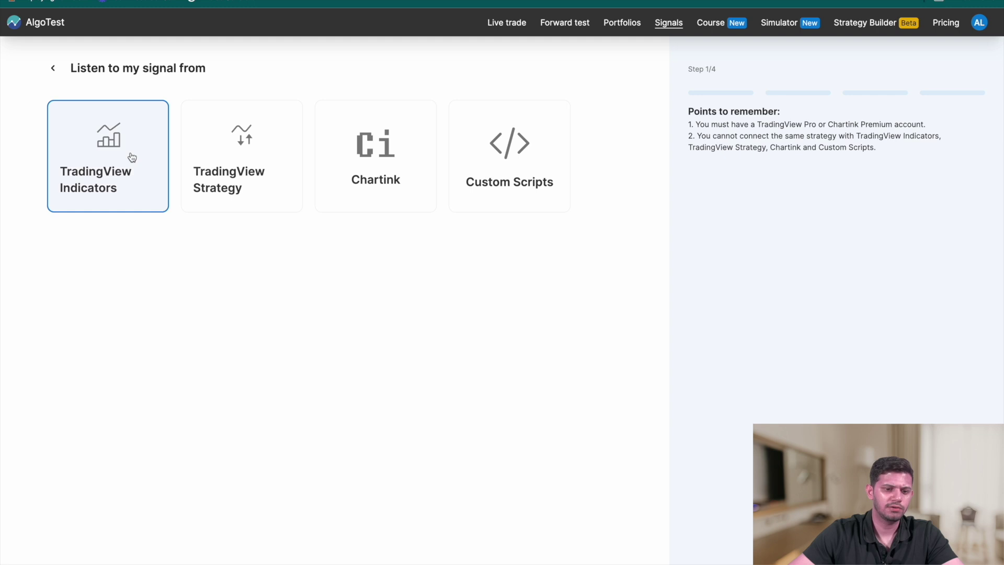
click(225, 137)
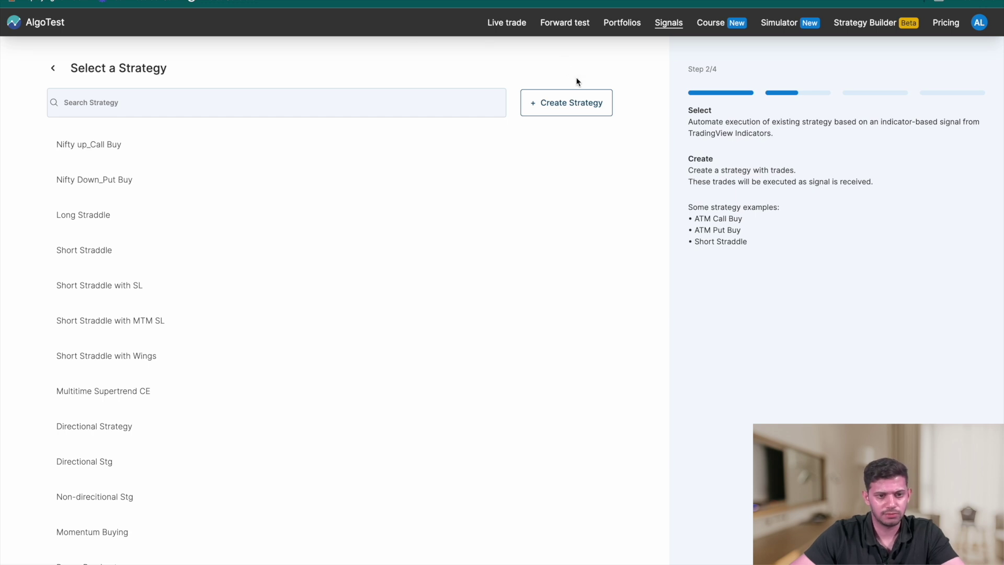
click(579, 102)
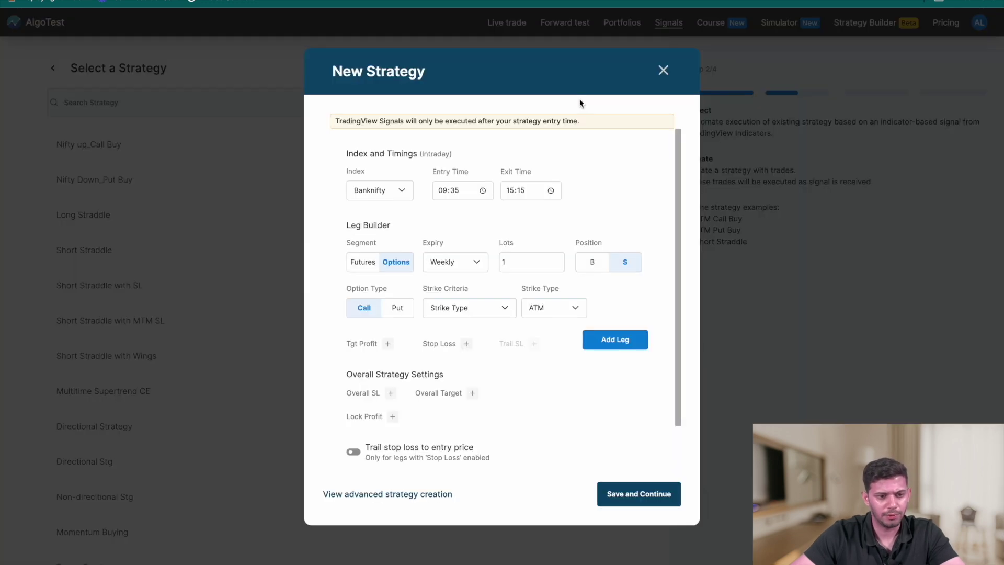
- Set the new strategy's index to Nifty and its entry time to 09:20
click(398, 194)
click(390, 175)
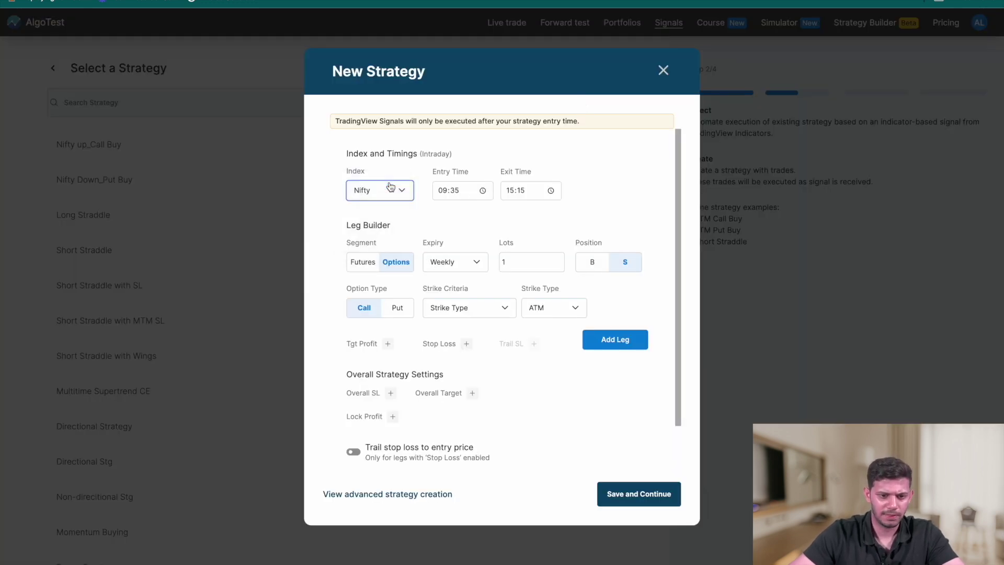
click(456, 191)
text(20)
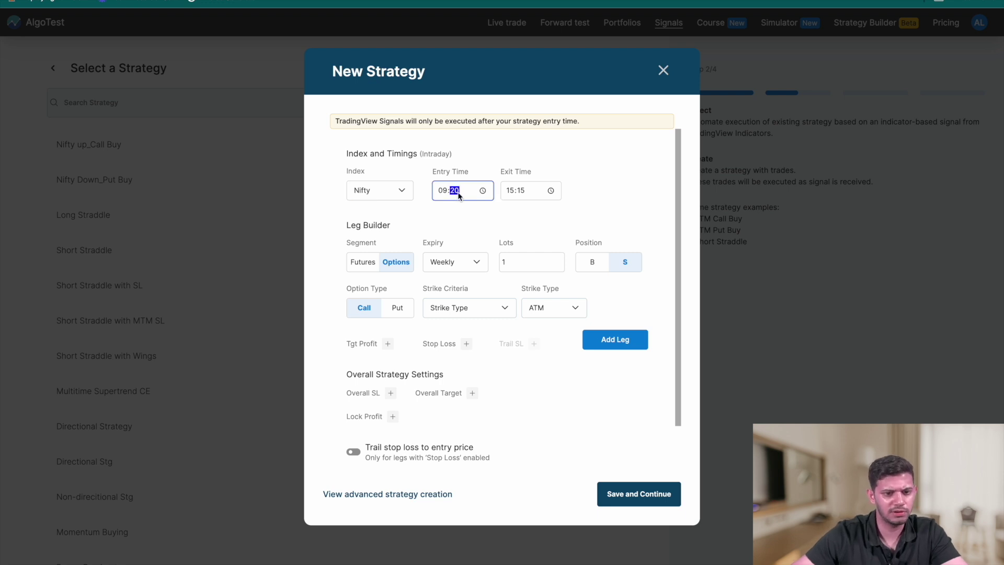
- Add a strategy leg that buys 1 lot of the weekly ATM call option
click(515, 203)
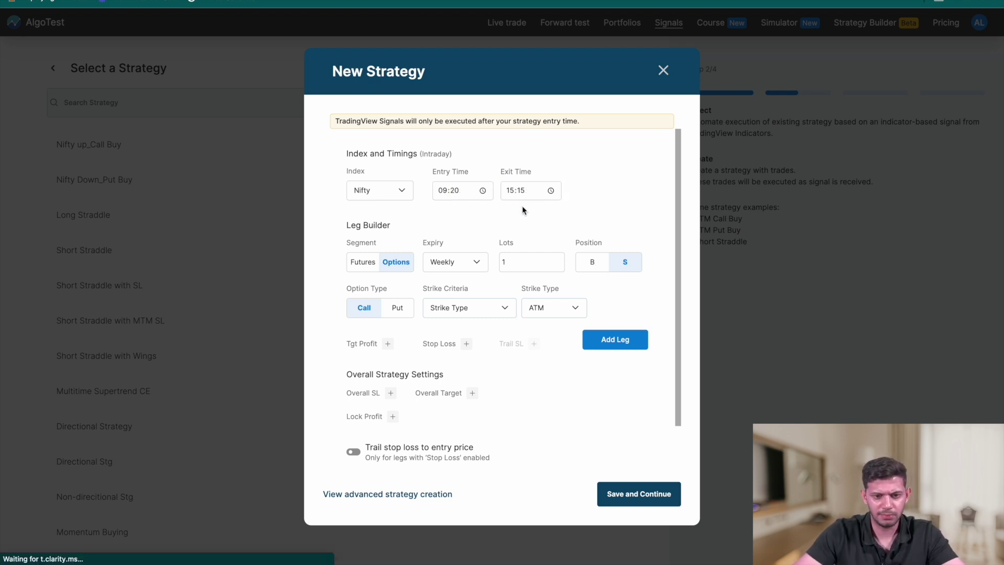
scroll(522, 208, down, 1)
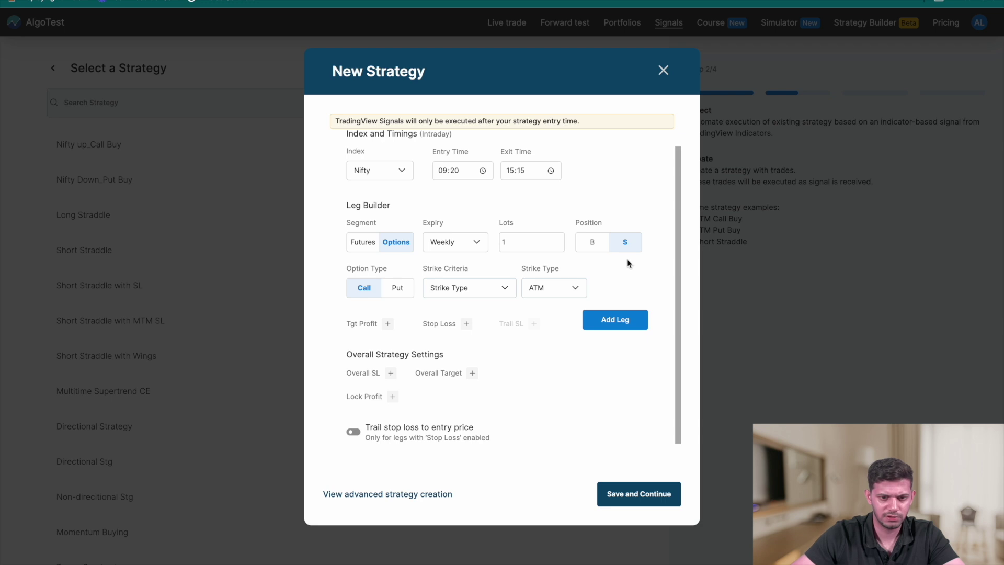
click(595, 244)
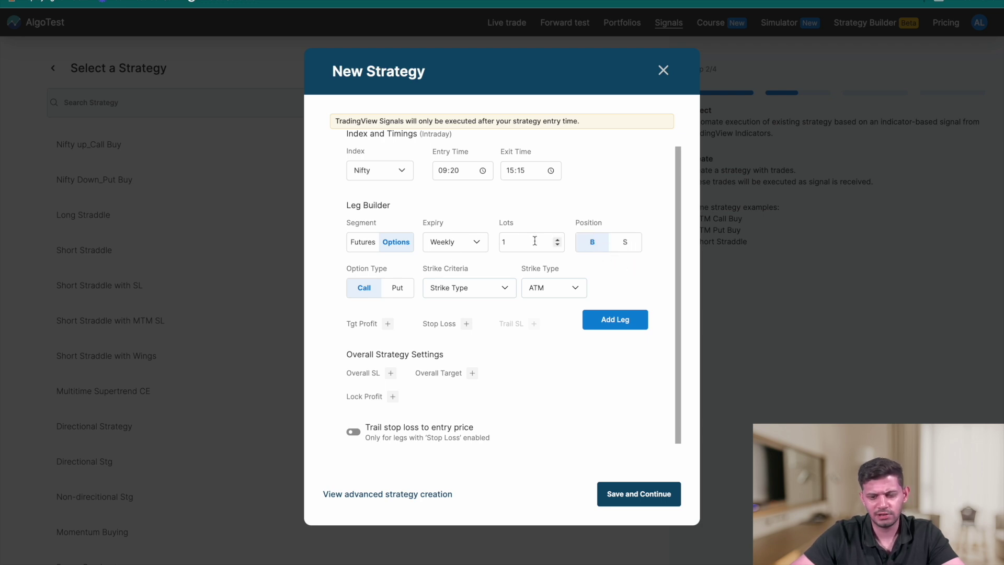
click(507, 289)
click(504, 288)
scroll(629, 287, down, 1)
click(632, 294)
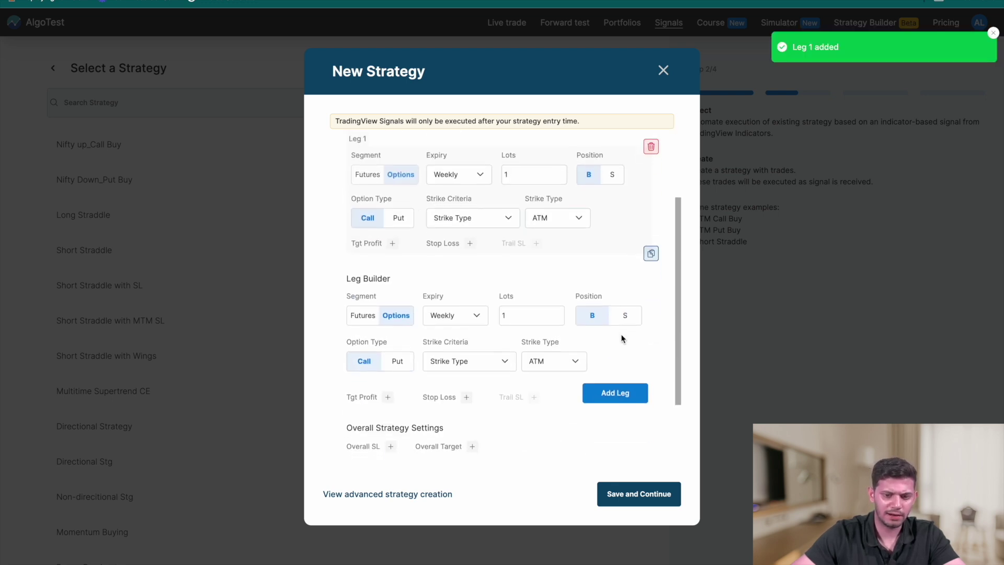
scroll(622, 339, up, 1)
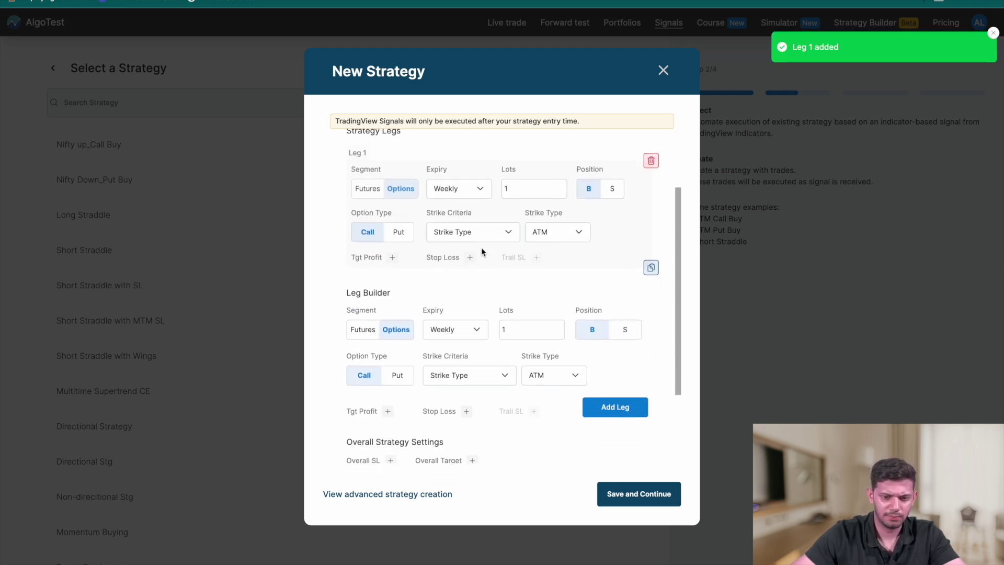
- Save the strategy under the name "NJ Scalping Long Signal"
click(647, 500)
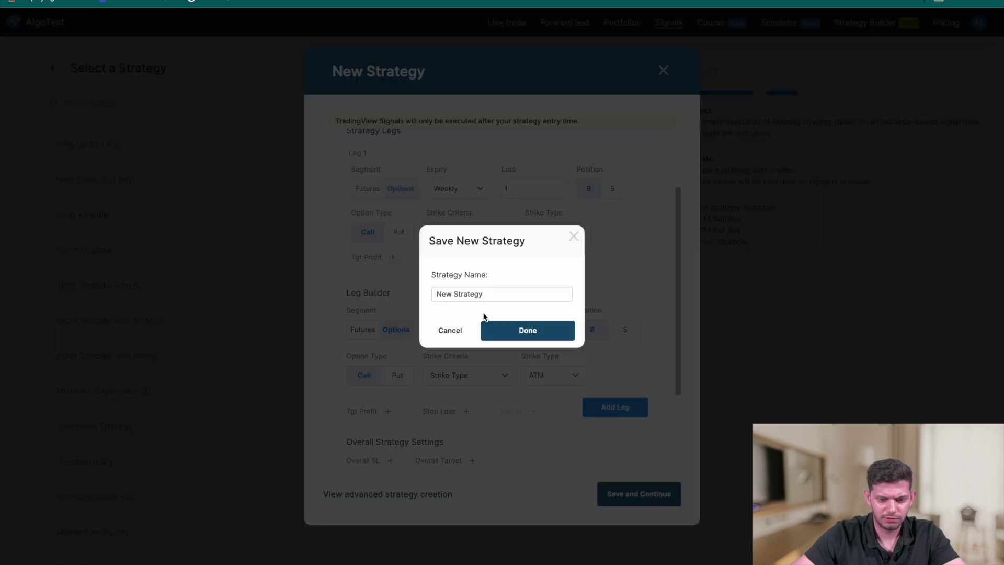
triple_click(474, 294)
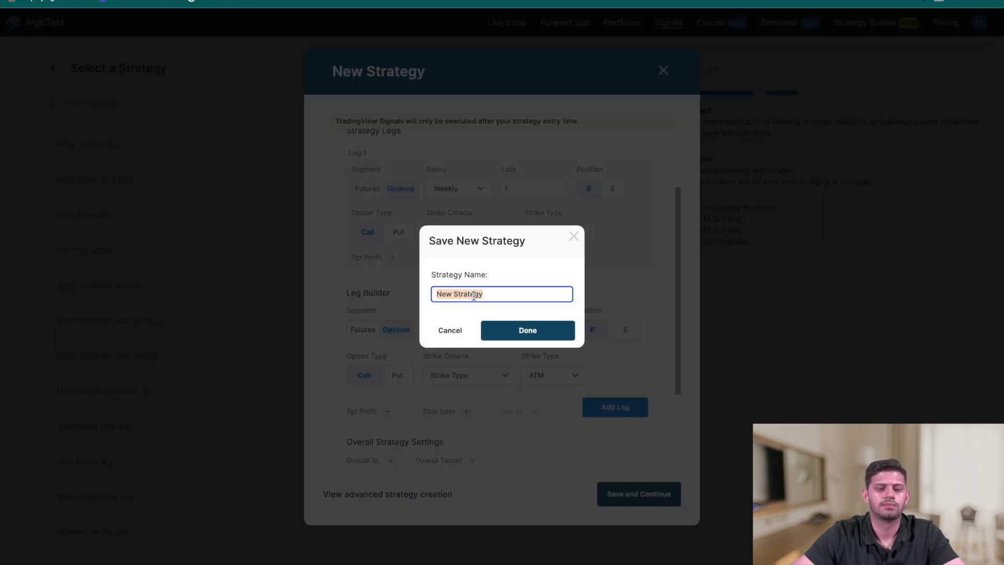
text(NJ Scalping Long Signal)
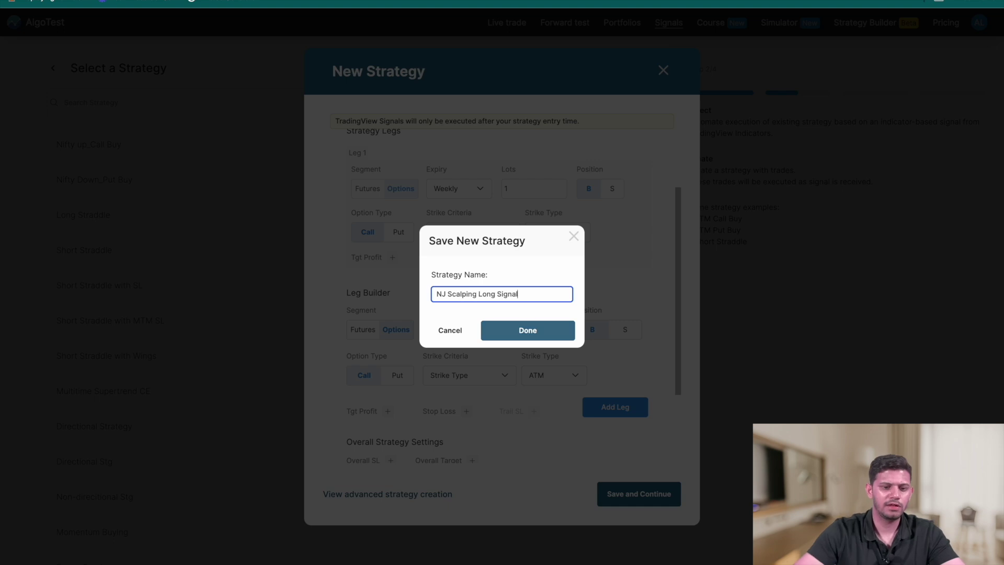
click(544, 341)
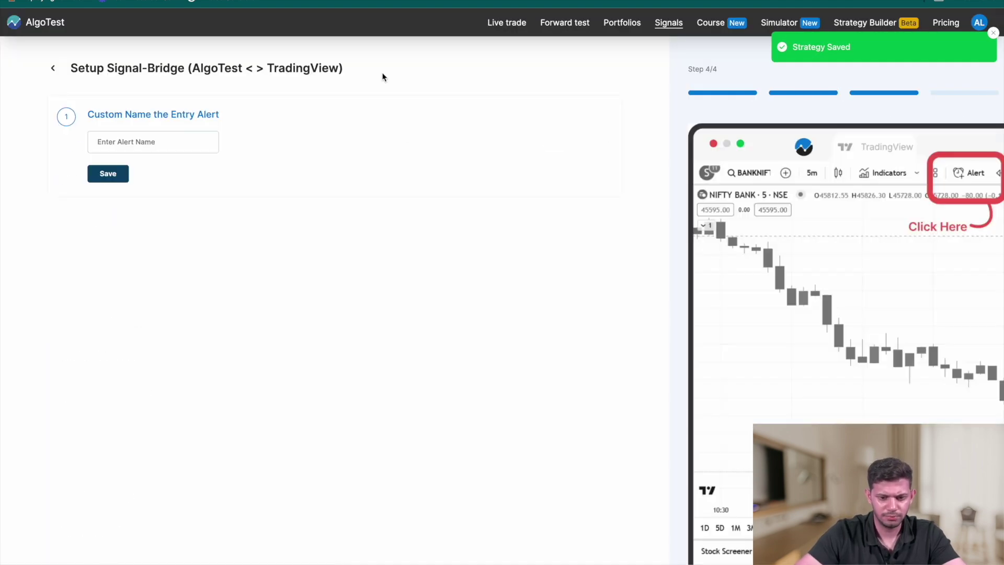
- Name the entry alert "NJ Long Entry Signal" and copy its JSON block
click(190, 139)
text(NK)
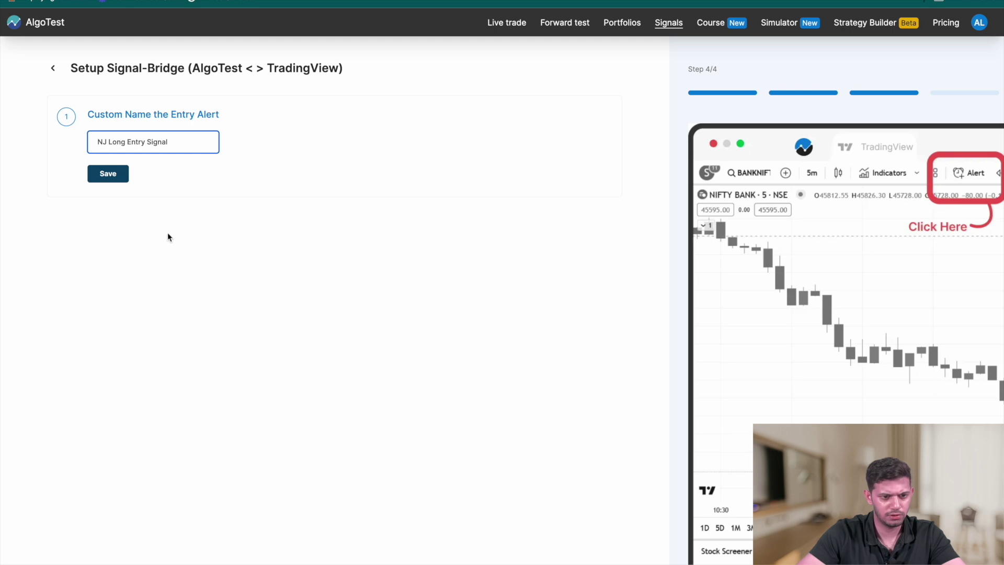
click(116, 175)
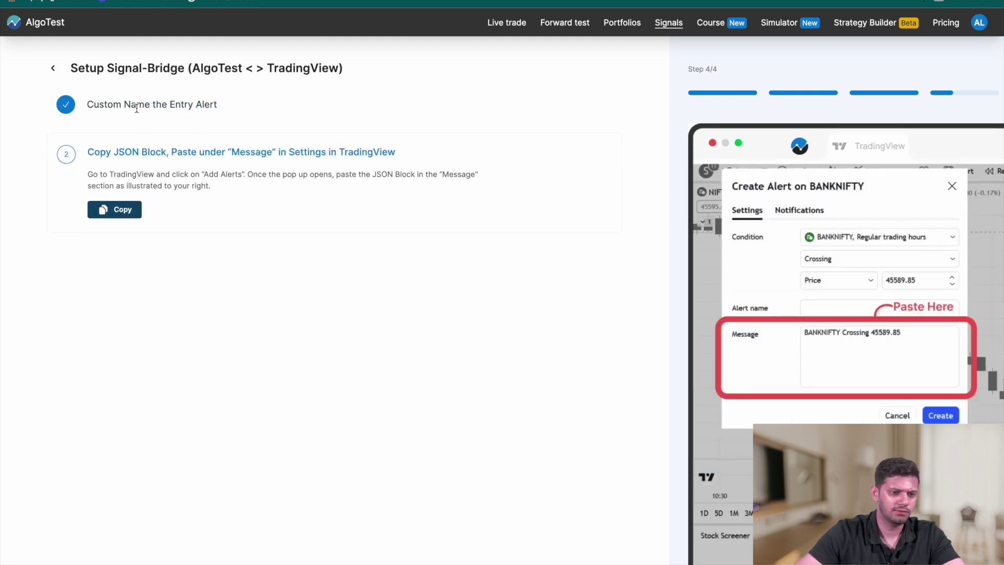
click(119, 211)
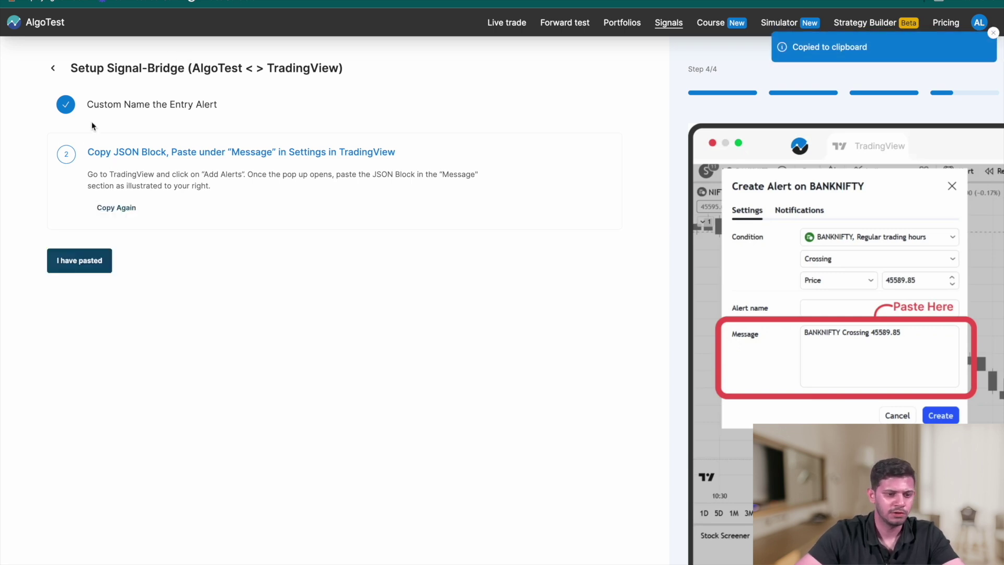
- Switch to TradingView and start a NIFTY alert conditioned on the Buy signal of the scalping EMA & Stochastic indicator
key(super+Tab)
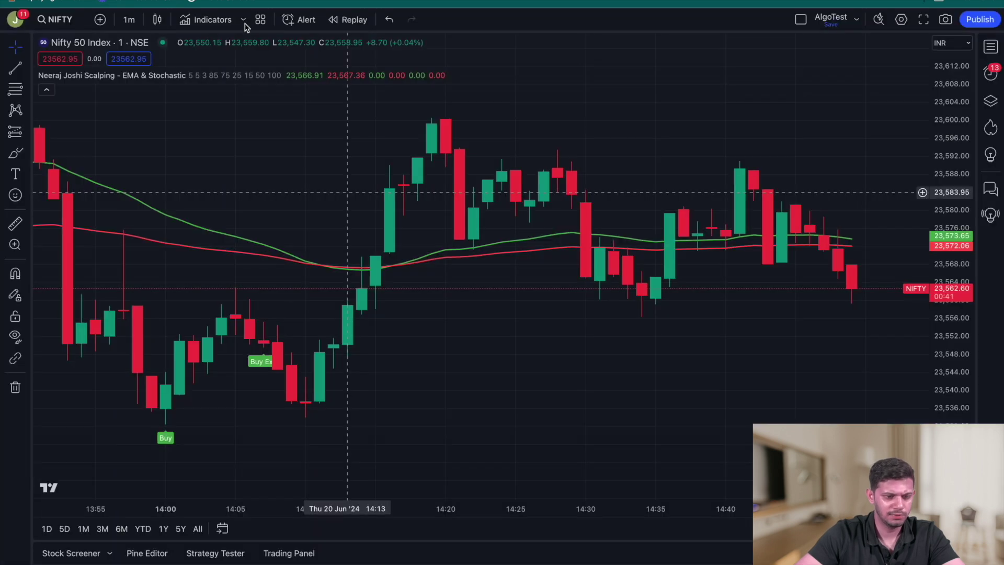
right_click(313, 117)
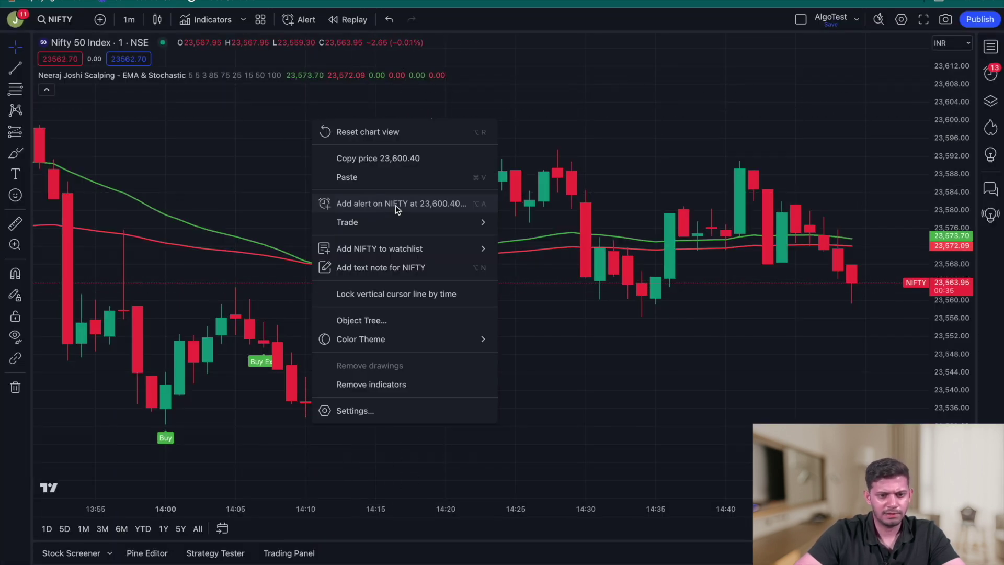
click(395, 205)
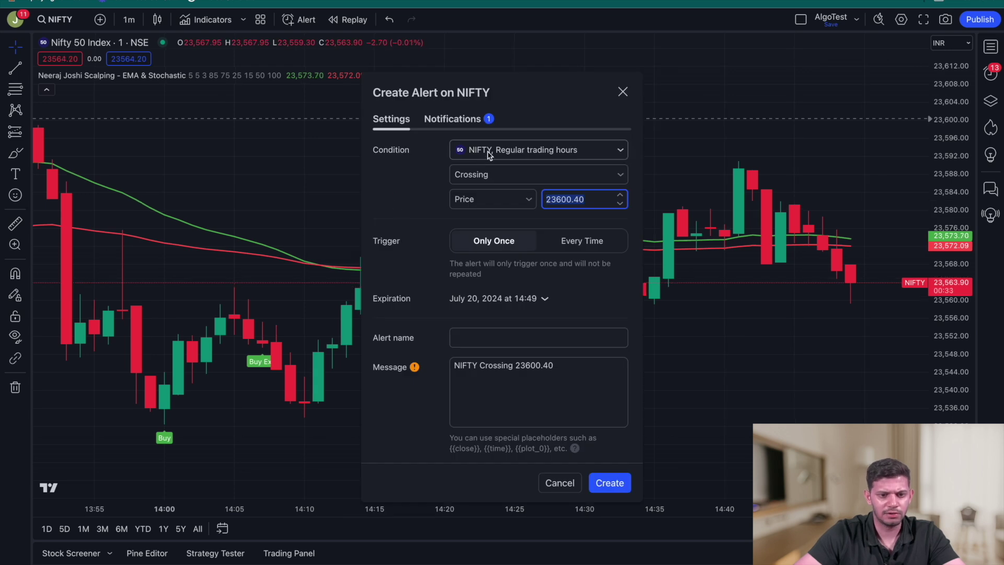
click(506, 152)
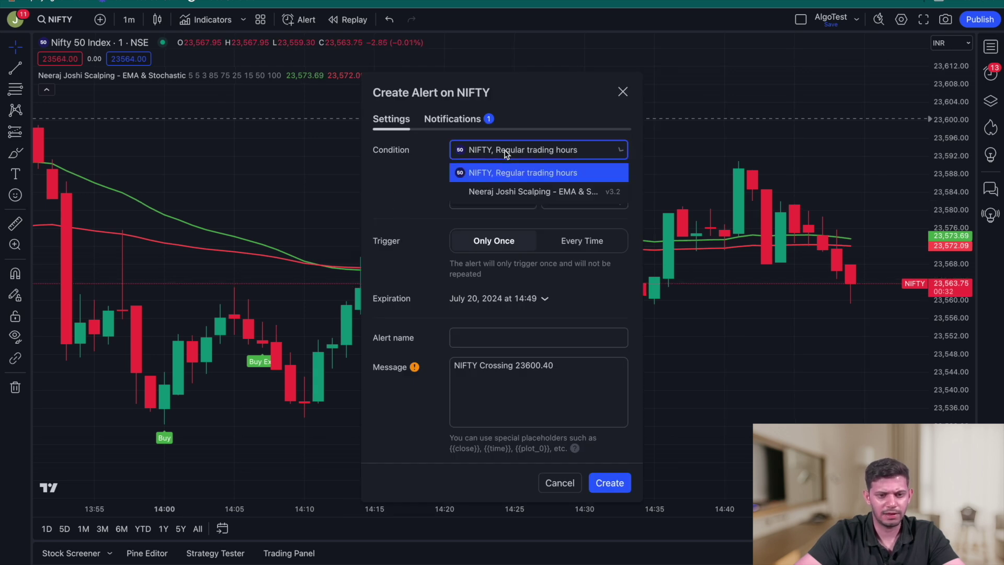
click(505, 192)
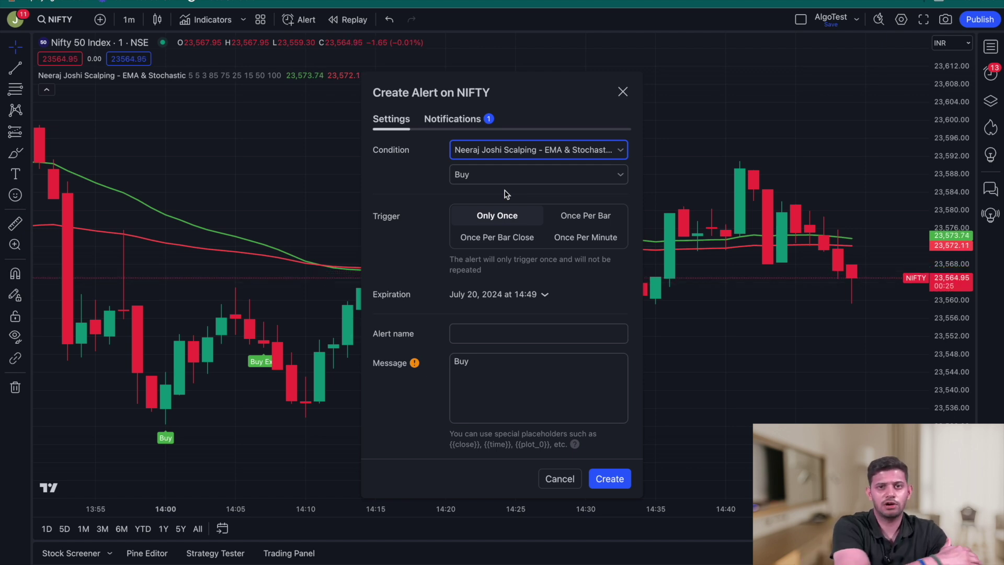
click(497, 180)
click(495, 197)
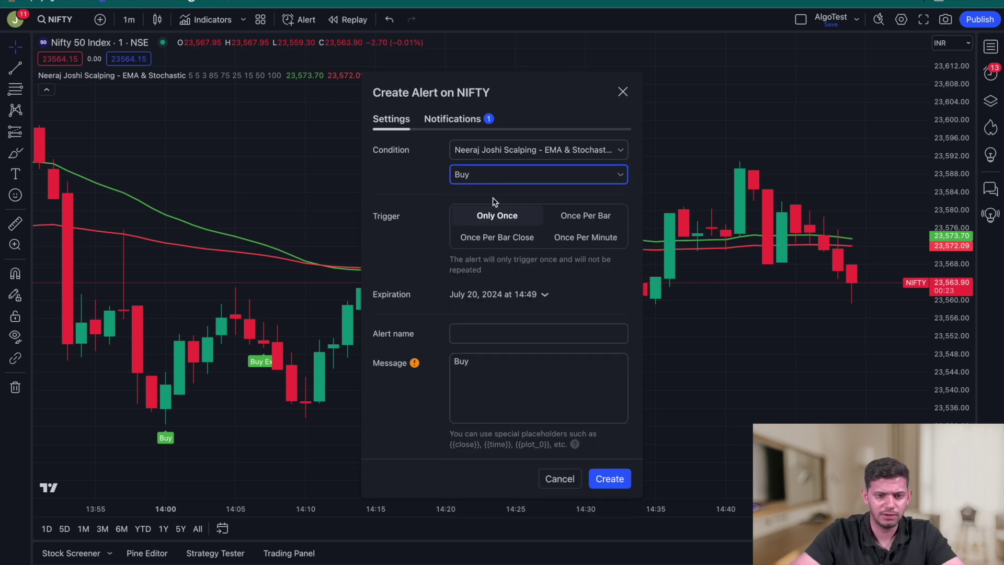
- Set the alert's trigger to Once Per Bar and replace its message with the copied JSON block
click(586, 215)
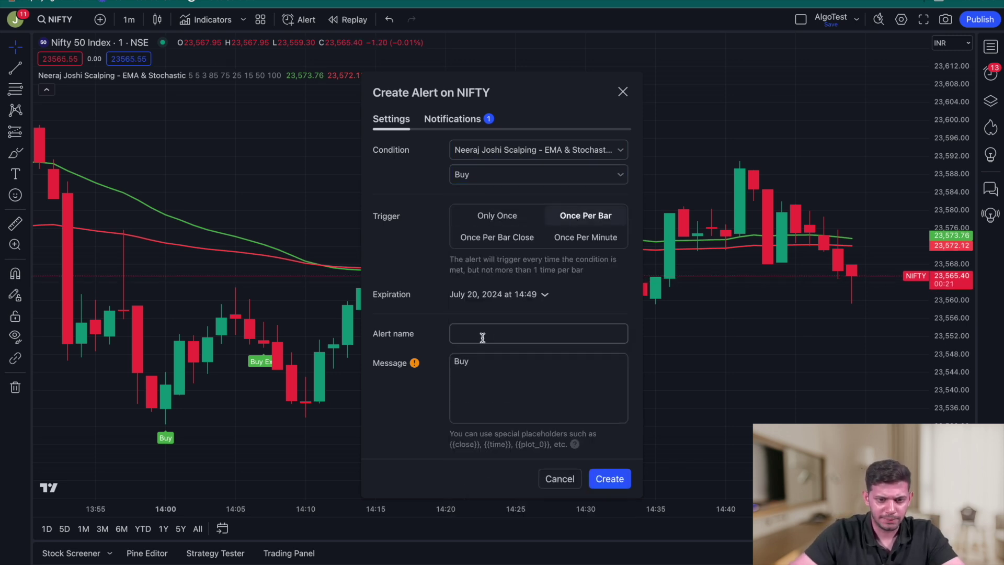
double_click(486, 374)
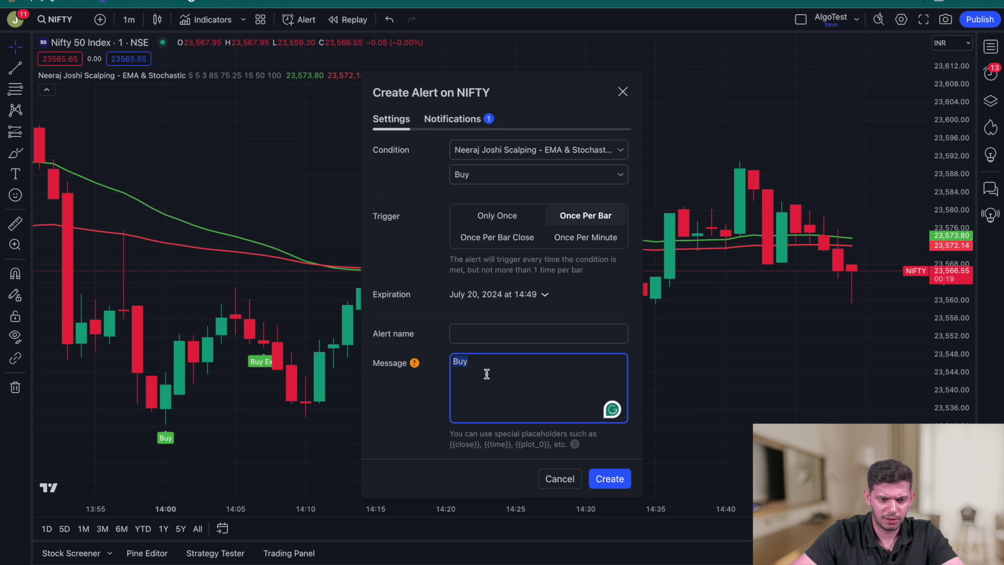
key(ctrl+v)
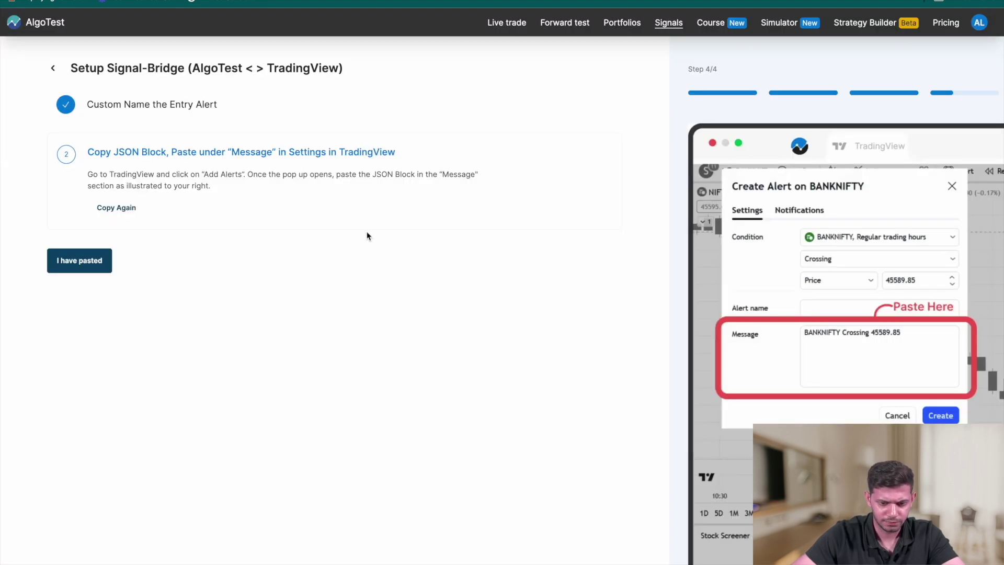
- Switch to AlgoTest, confirm that the JSON block has been pasted, and copy the entry webhook URL
click(88, 270)
click(124, 246)
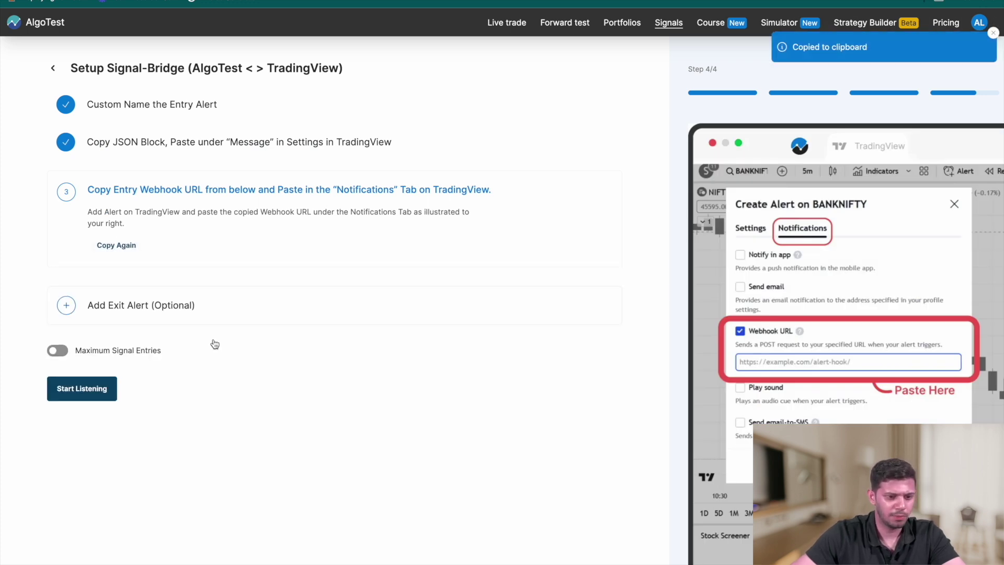
- Switch to TradingView, replace the alert's webhook URL with the copied entry URL, and create the alert
key(super+Tab)
click(464, 119)
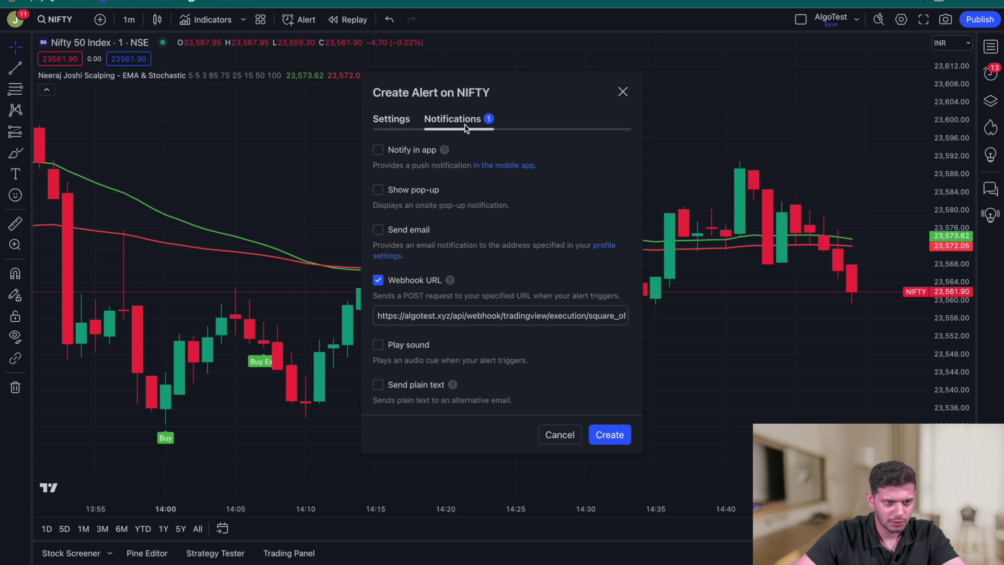
click(421, 316)
key(ctrl+a)
key(BackSpace)
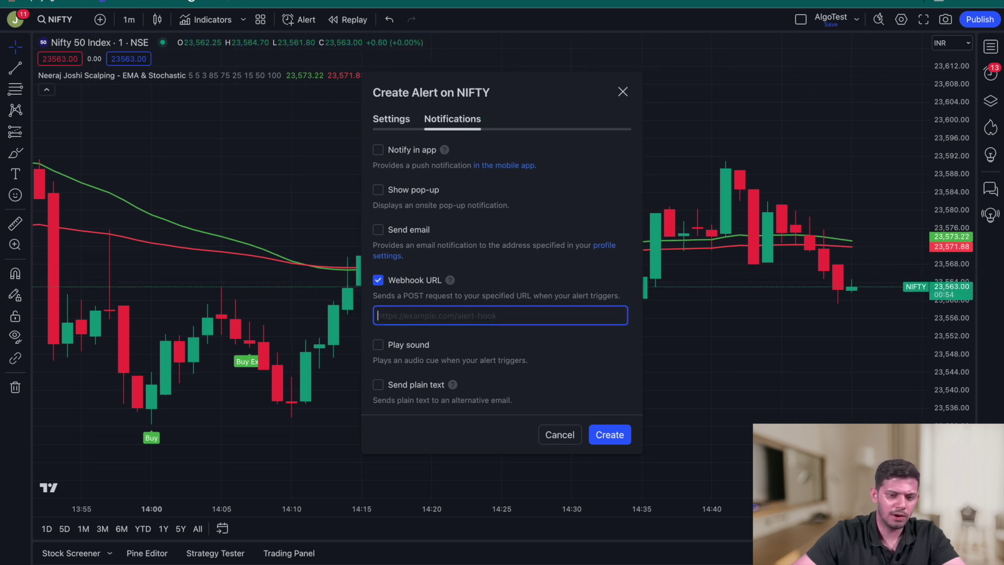
key(ctrl+v)
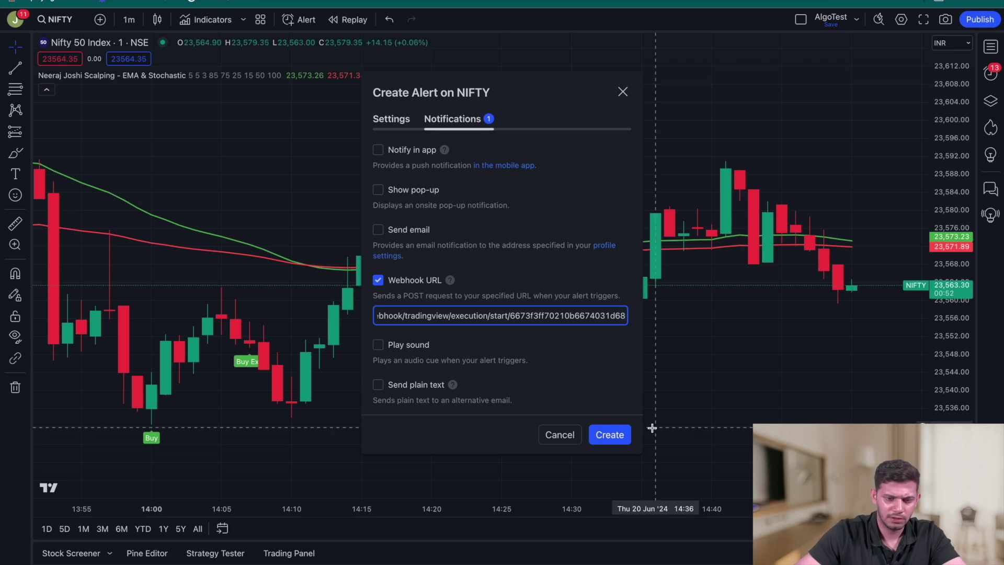
click(617, 435)
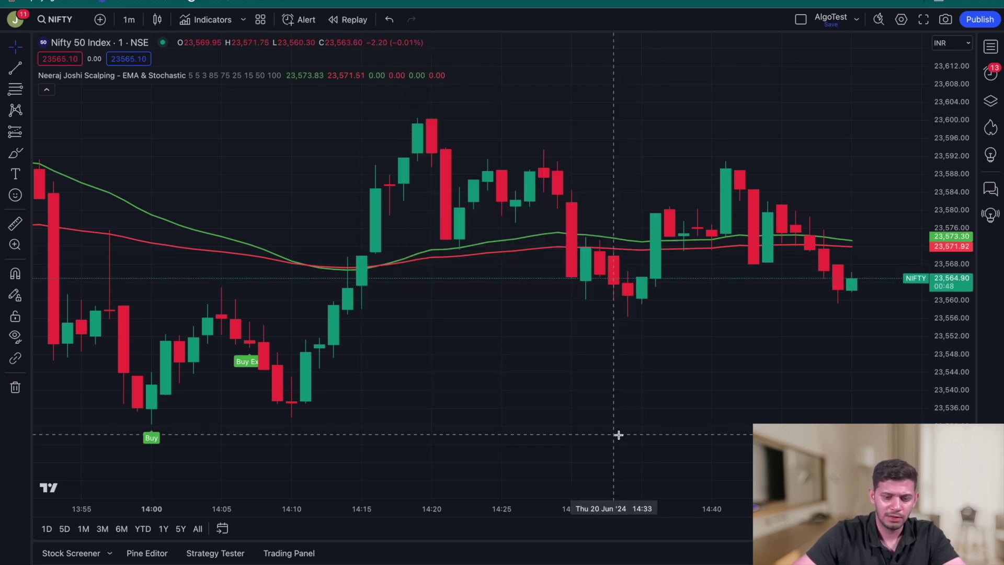
- Switch to AlgoTest, add an exit alert named "NJ Long Signal Ex", and copy its JSON block
key(ctrl+Tab)
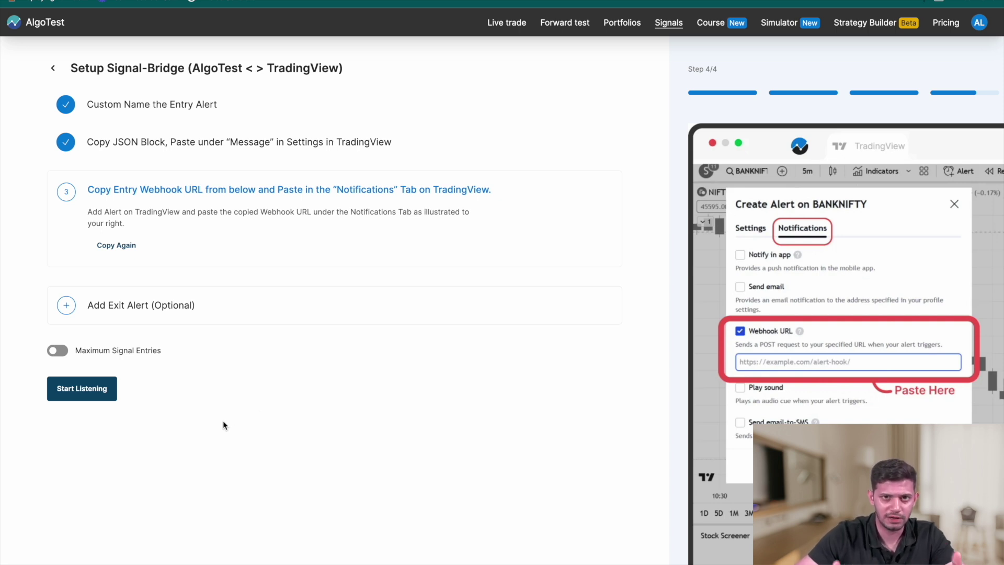
click(157, 316)
click(143, 147)
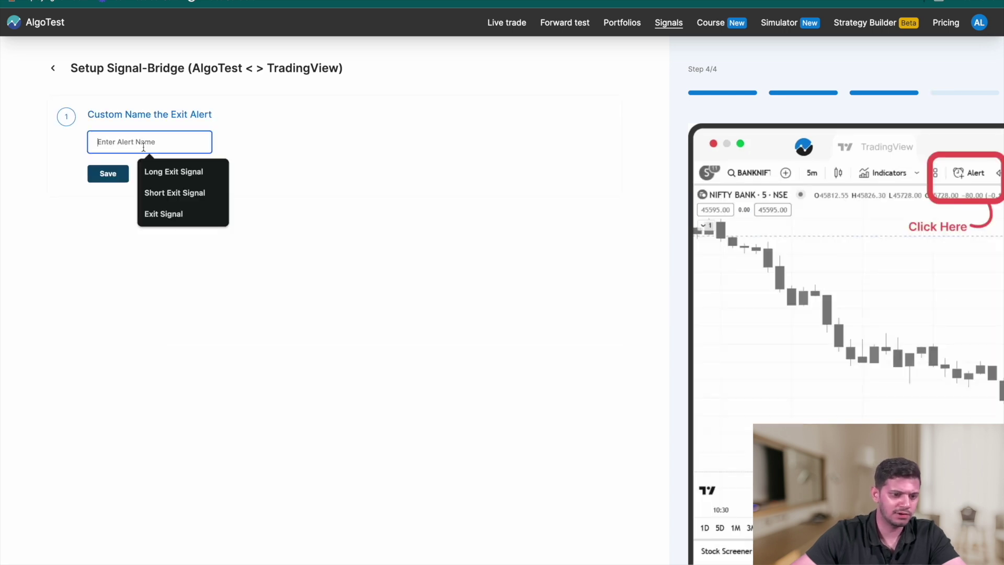
text(NJ Long Signal Ex)
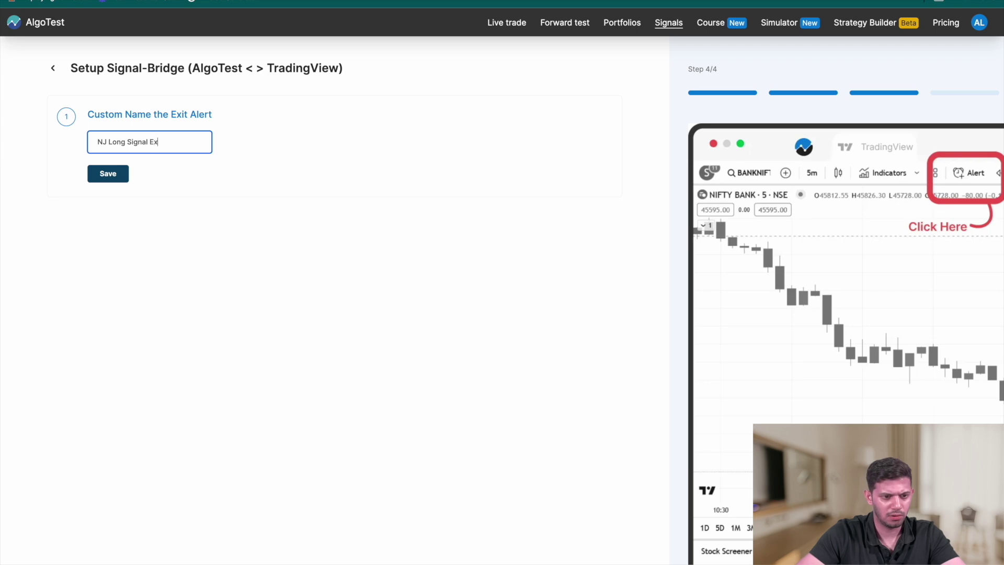
click(113, 174)
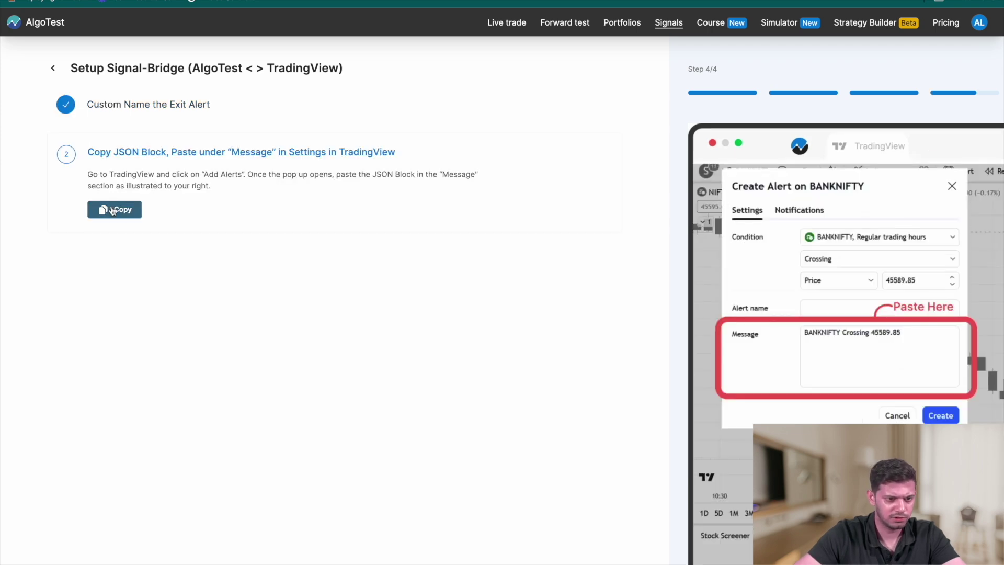
click(112, 209)
- Switch to TradingView and start a new NIFTY alert on the EMA & Stochastic scalping indicator's Buy Exit condition
key(alt+Tab)
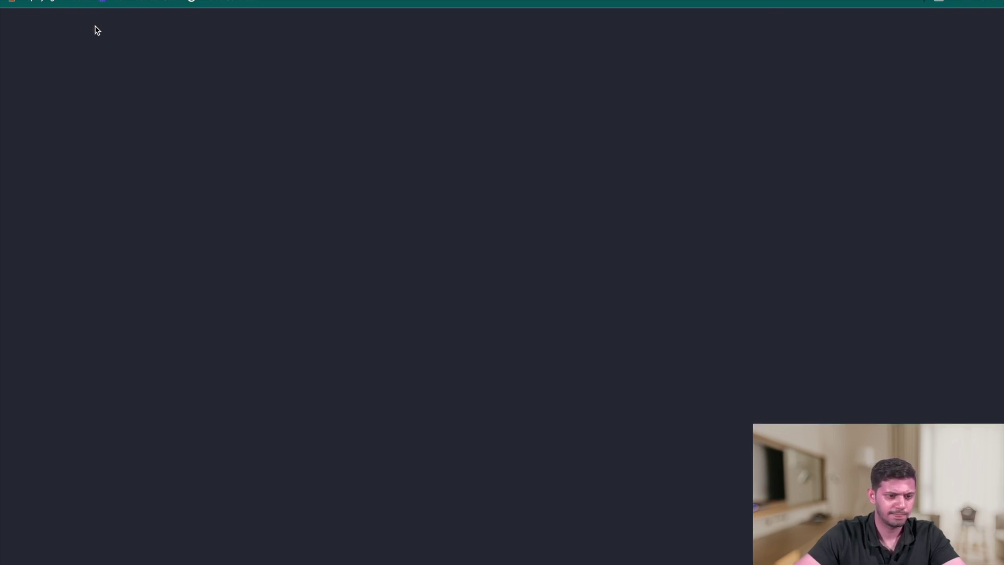
right_click(501, 112)
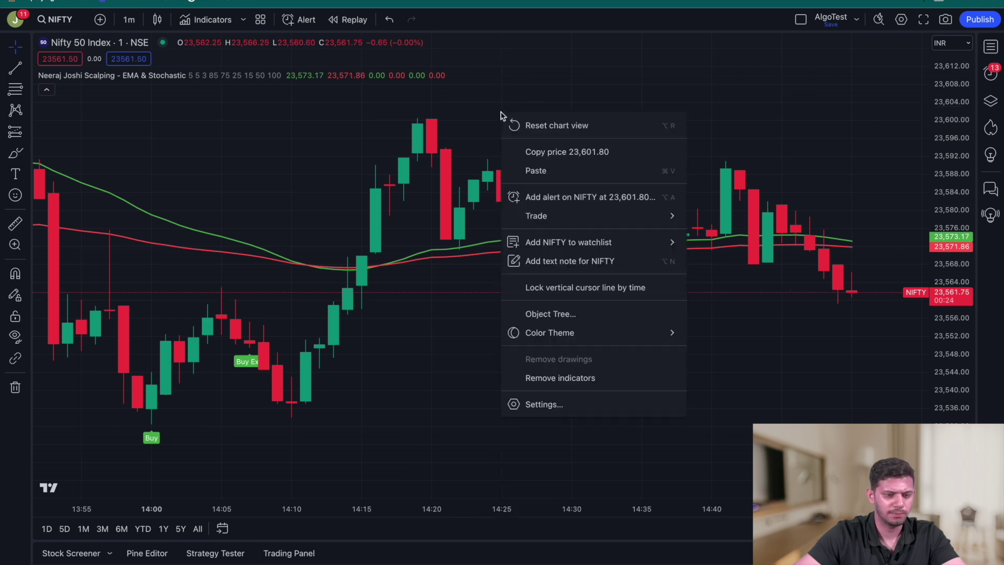
click(549, 197)
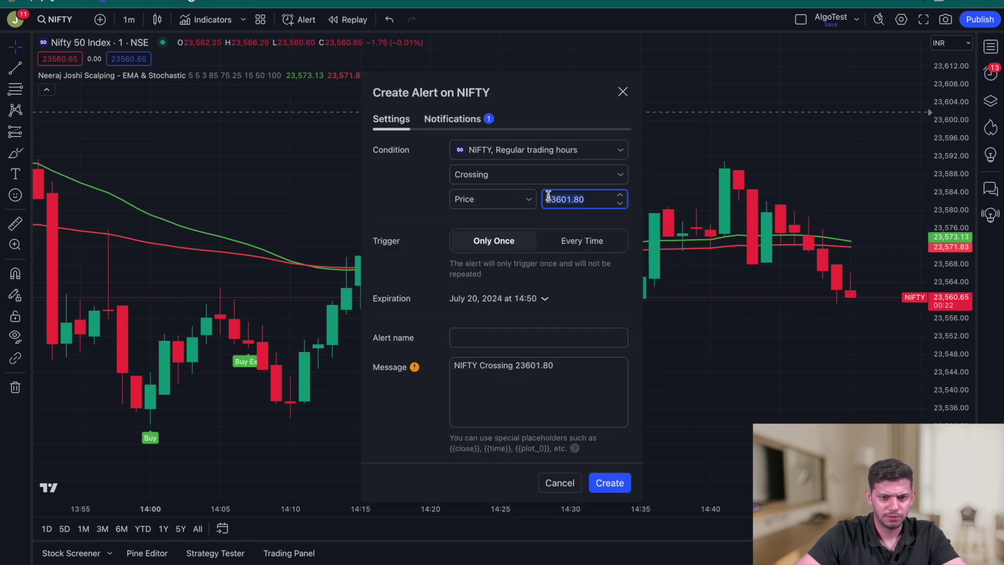
click(521, 155)
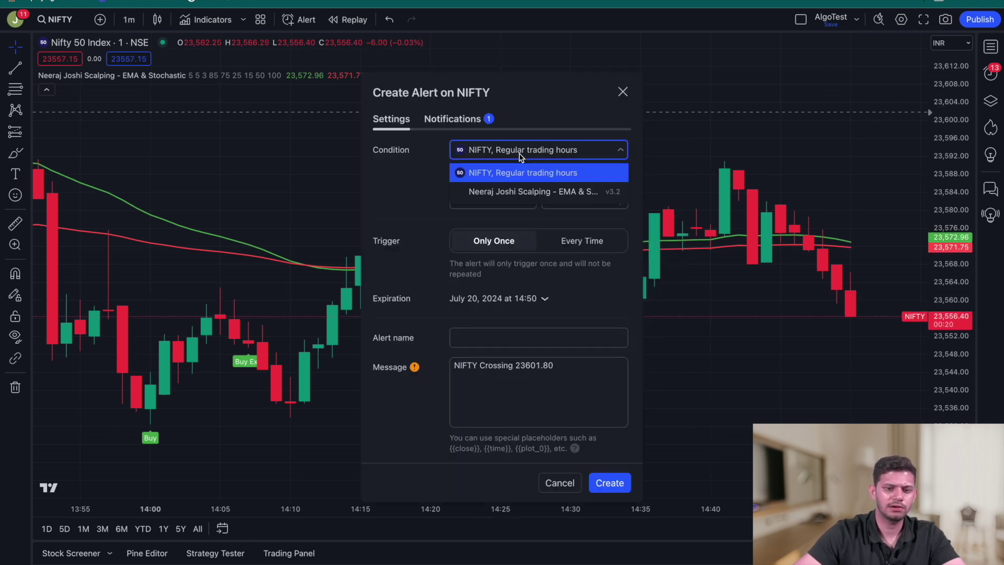
click(525, 193)
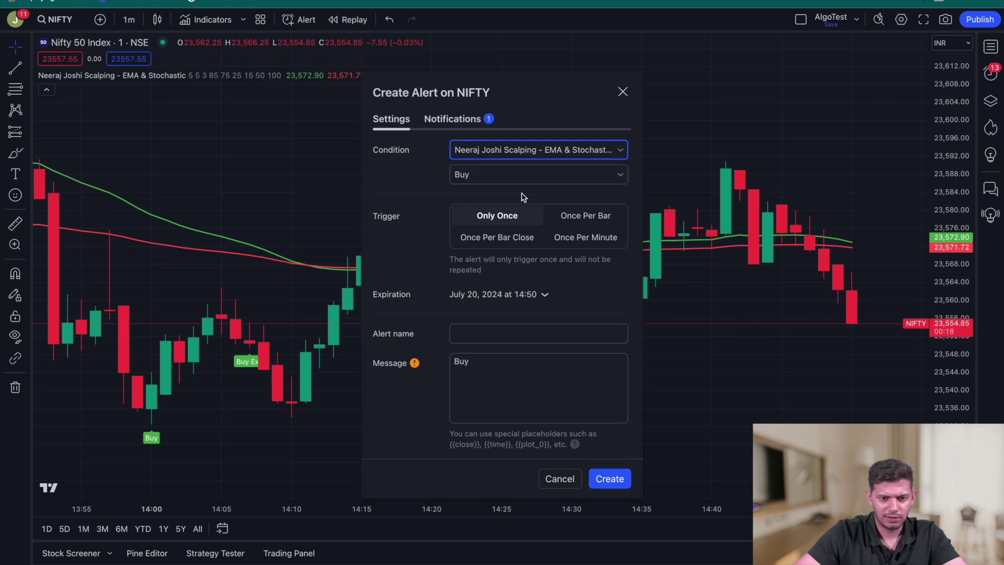
click(519, 180)
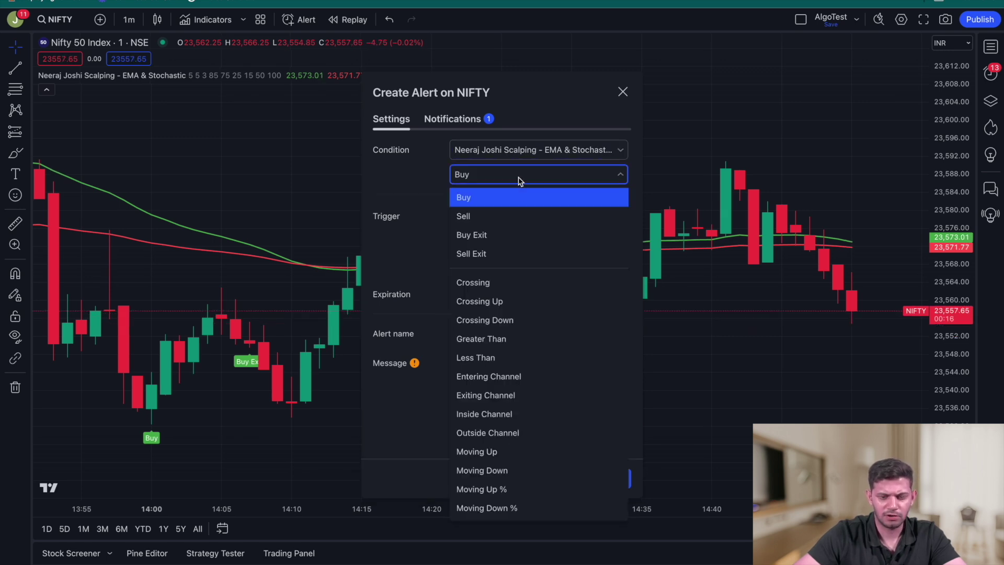
click(503, 242)
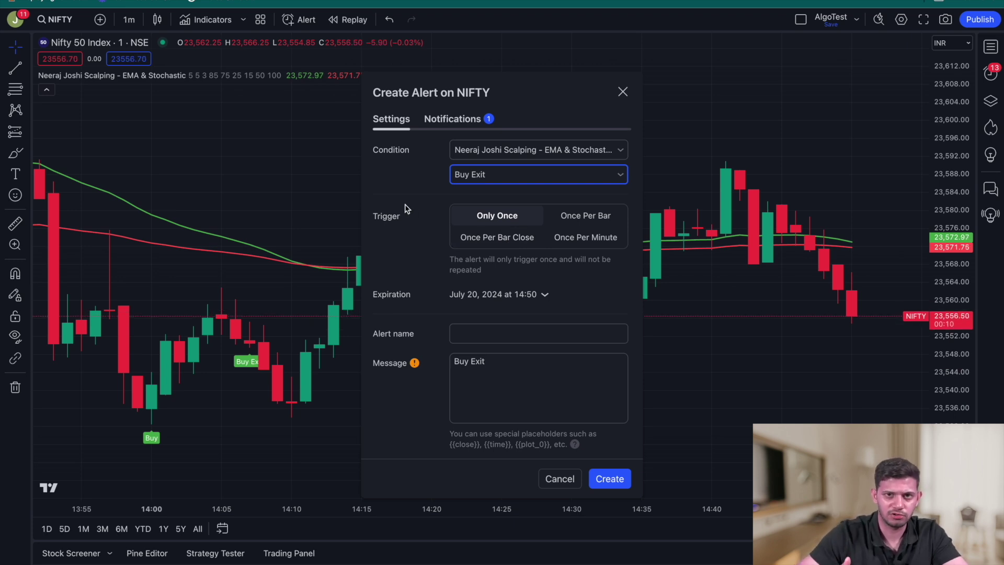
- Set the Buy Exit alert's trigger to Once Per Bar and replace its message with the copied JSON block containing the access token
click(586, 216)
click(493, 389)
key(ctrl+a)
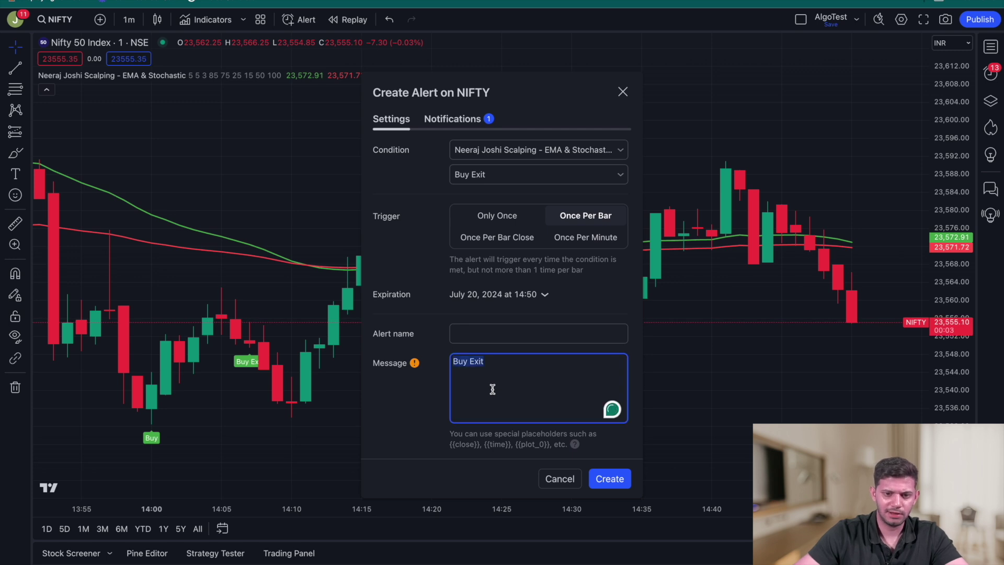
key(ctrl+v)
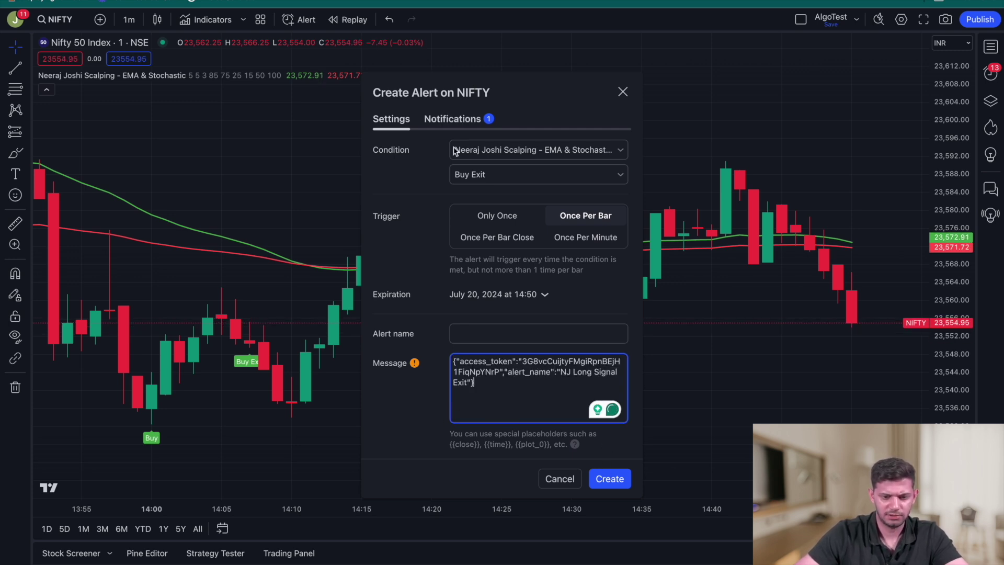
- Switch to AlgoTest, confirm that the exit alert's JSON block has been pasted, and copy the exit webhook URL
key(ctrl+Tab)
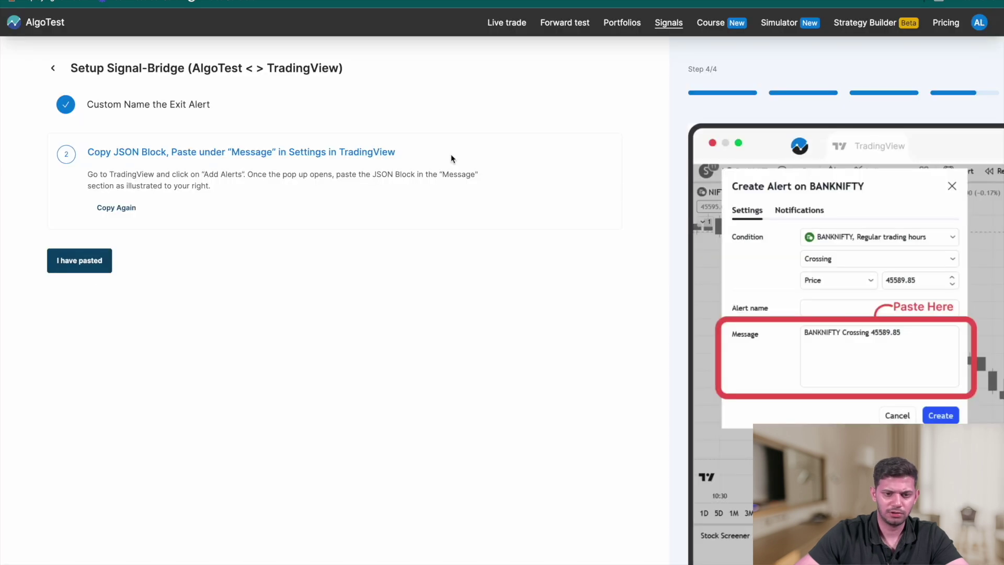
click(86, 263)
click(114, 247)
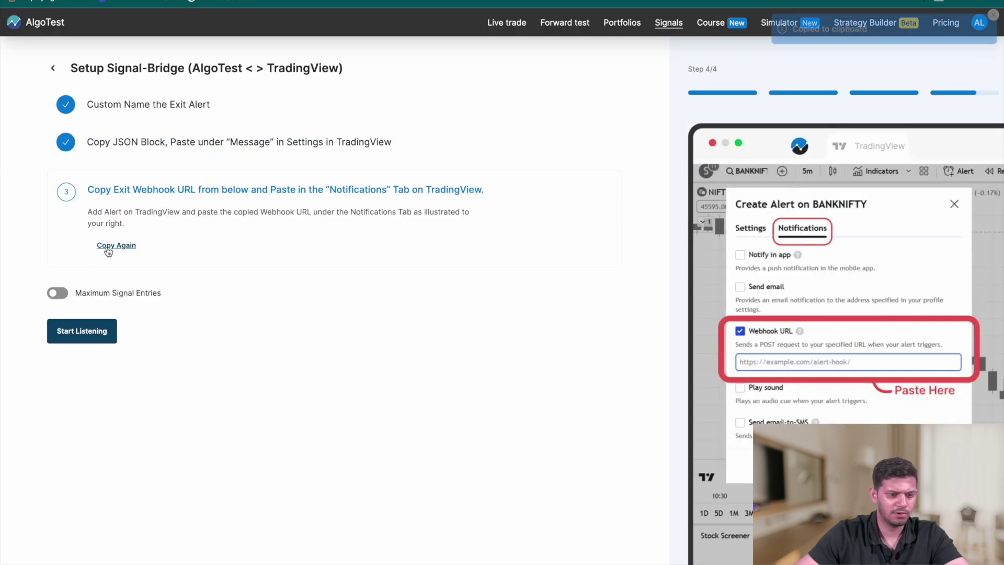
- Switch to TradingView, replace the Buy Exit alert's webhook URL with the copied exit URL, and create the alert
key(ctrl+shift+Tab)
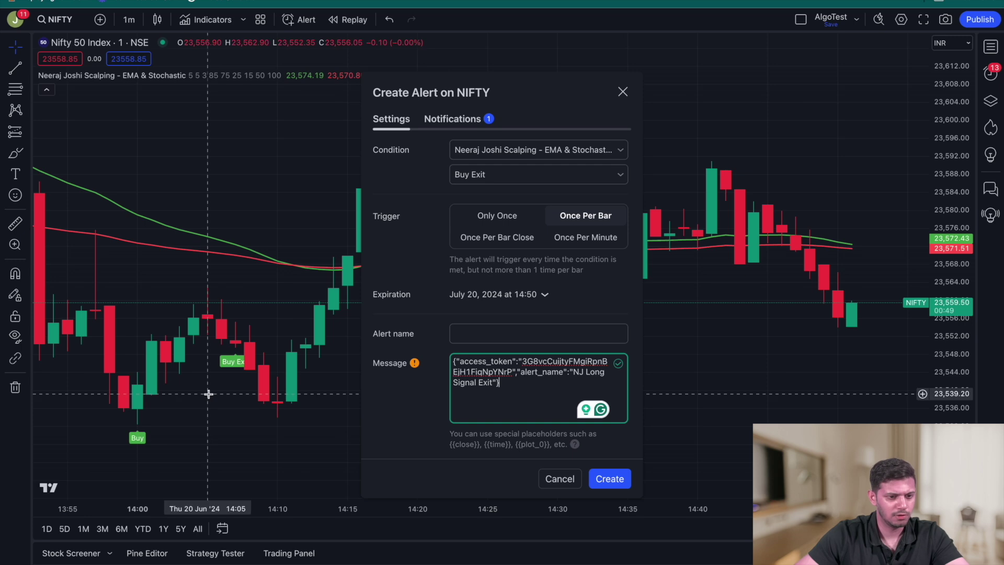
click(442, 118)
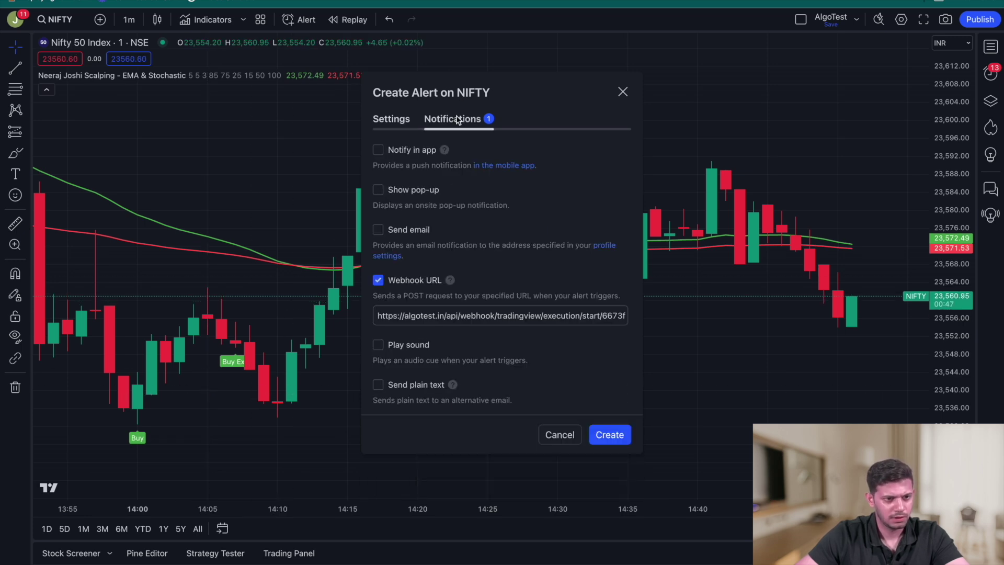
click(429, 322)
key(ctrl+a)
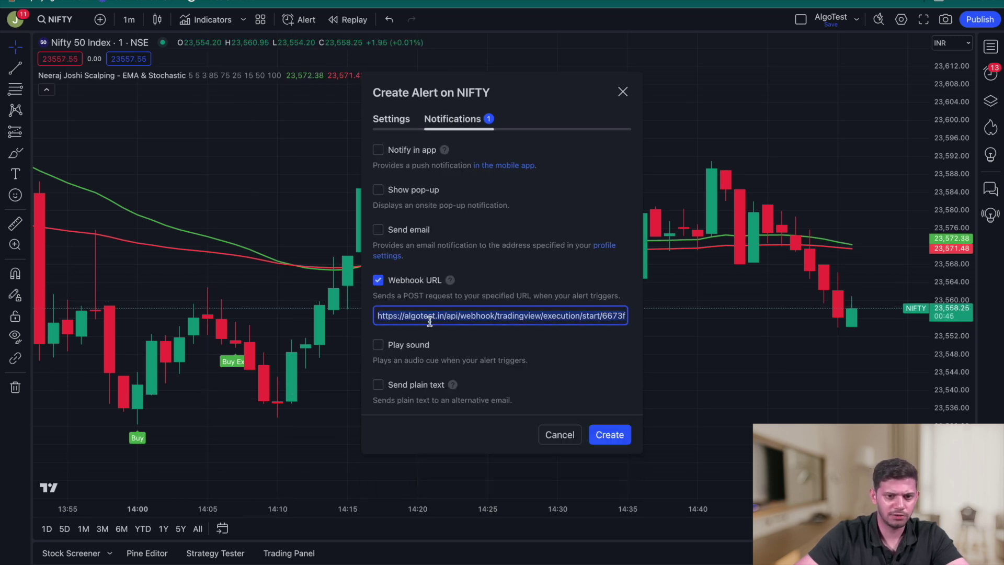
key(BackSpace)
key(ctrl+v)
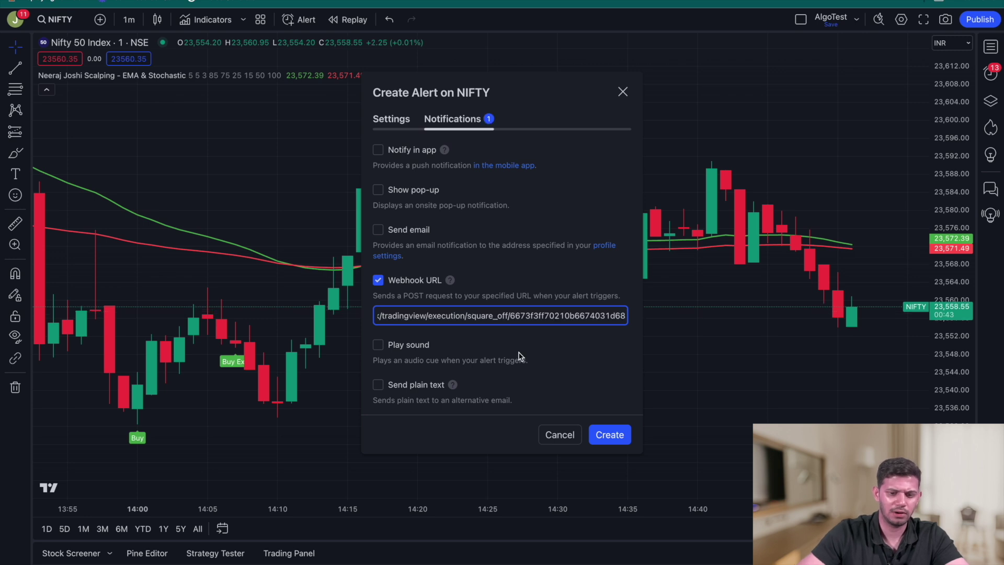
click(605, 434)
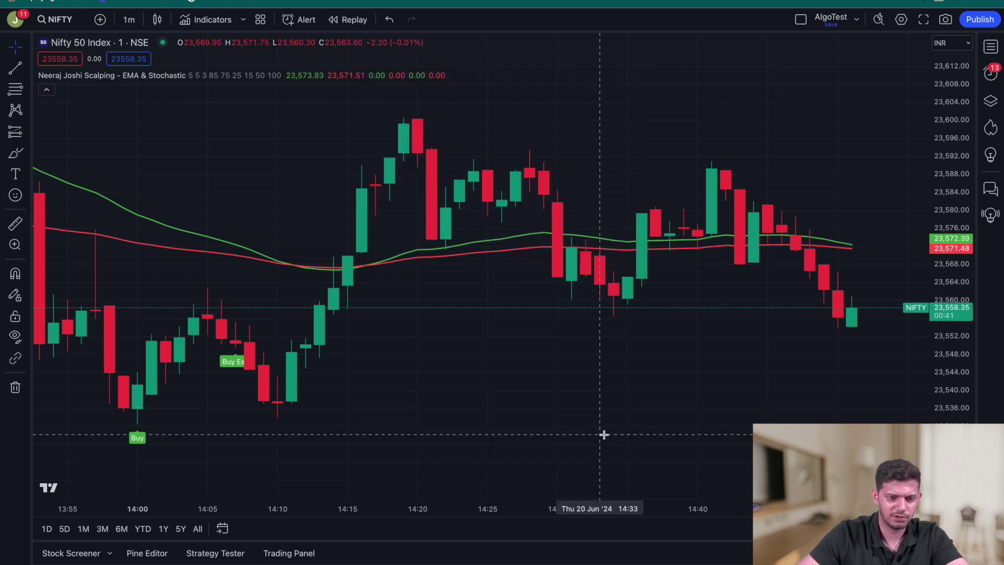
- Switch to AlgoTest and start listening for the long strategy's TradingView signals
key(ctrl+tab)
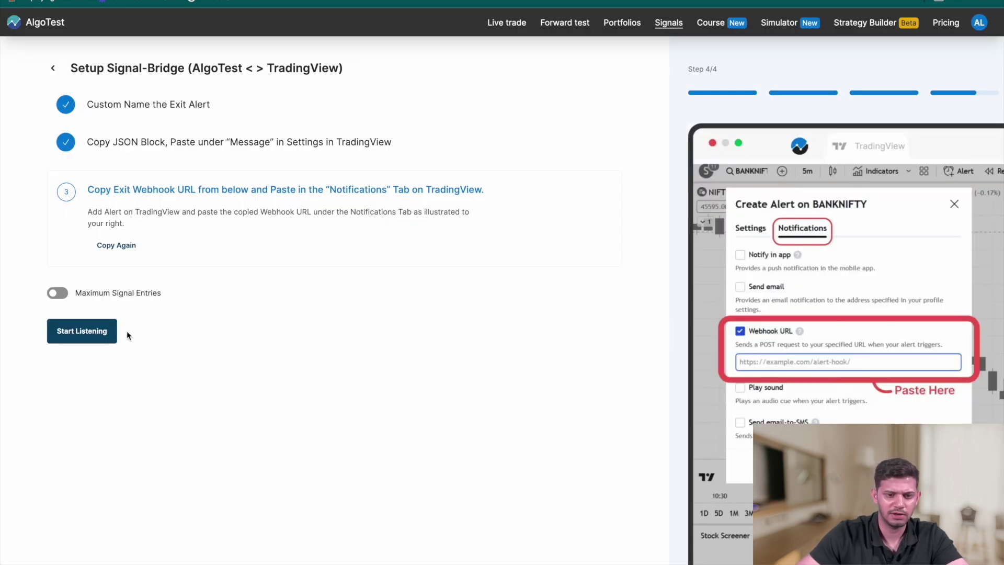
click(78, 339)
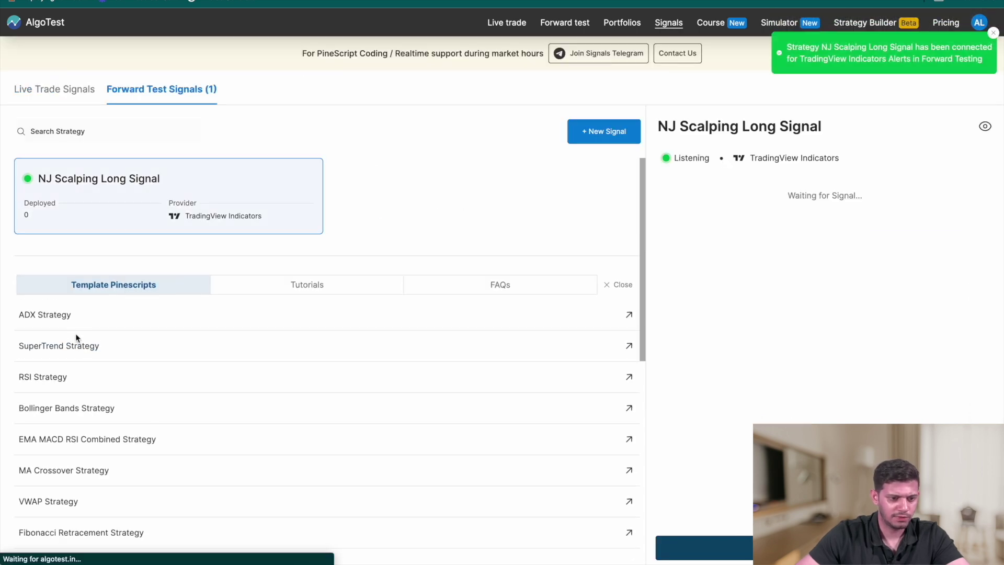
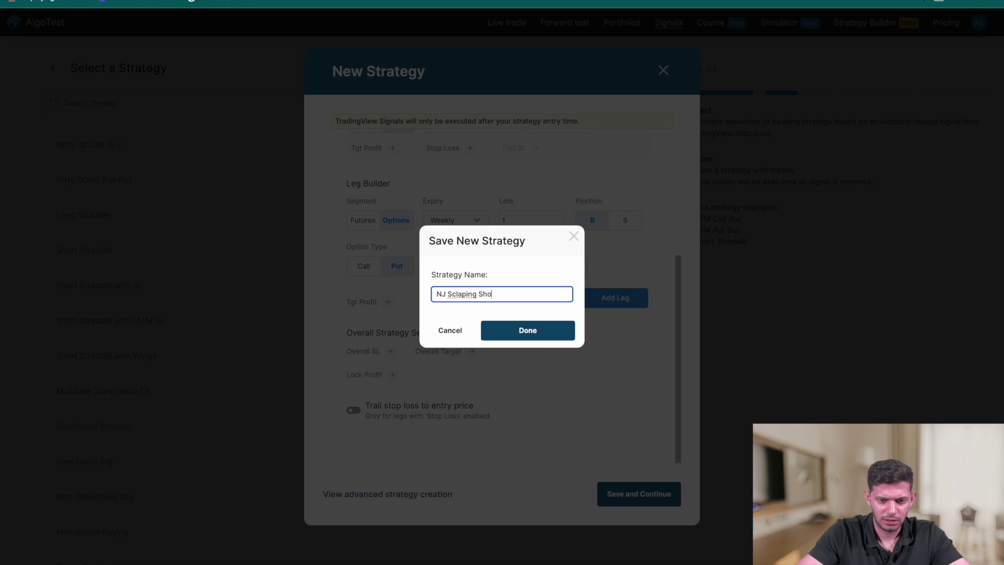
- Correct the new put-buying strategy's name to "NJ Scalping Short Signal" and save the strategy
key(BackSpace)
key(BackSpace)
key(BackSpace)
key(BackSpace)
key(BackSpace)
key(BackSpace)
key(BackSpace)
key(BackSpace)
key(BackSpace)
text(alping Short Signal)
click(527, 335)
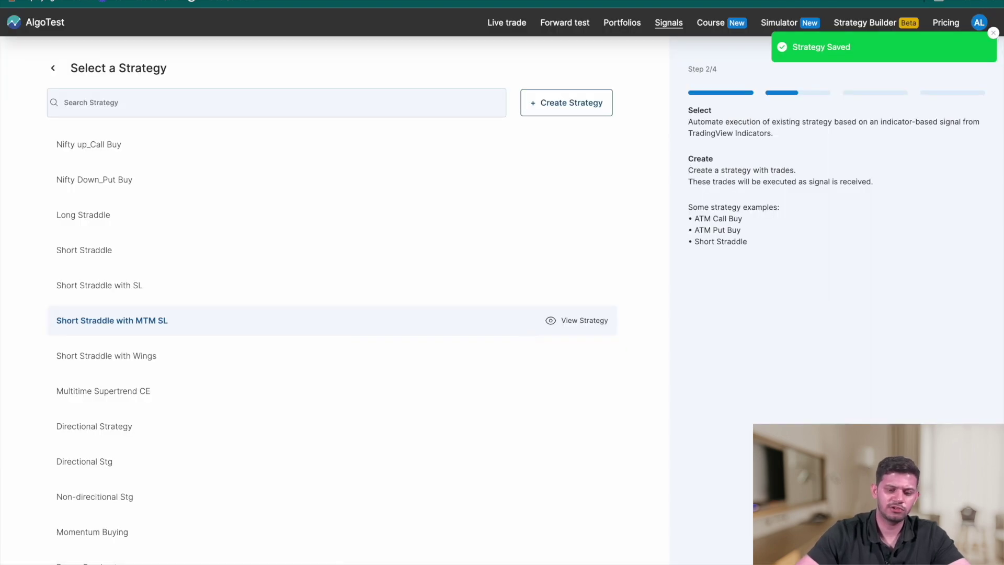
- Name the entry alert "NJ Short Entry Signal", save it, and copy its JSON block
click(153, 142)
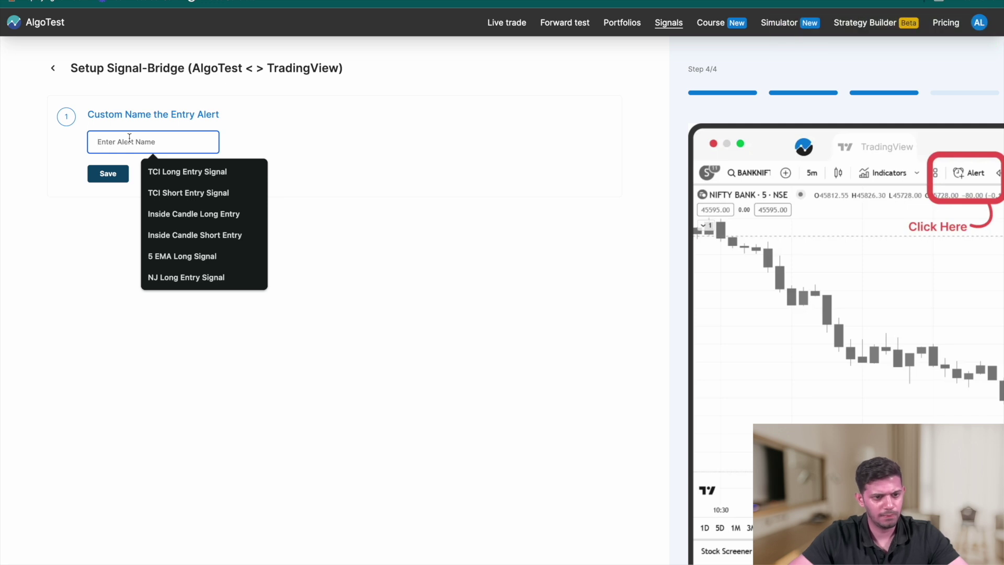
click(184, 285)
key(alt+shift+Left)
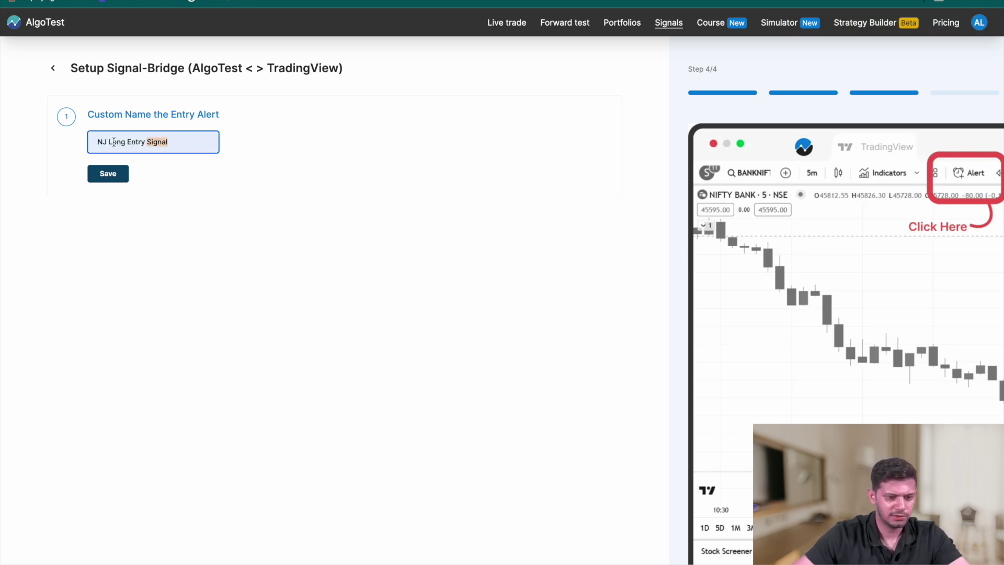
click(122, 173)
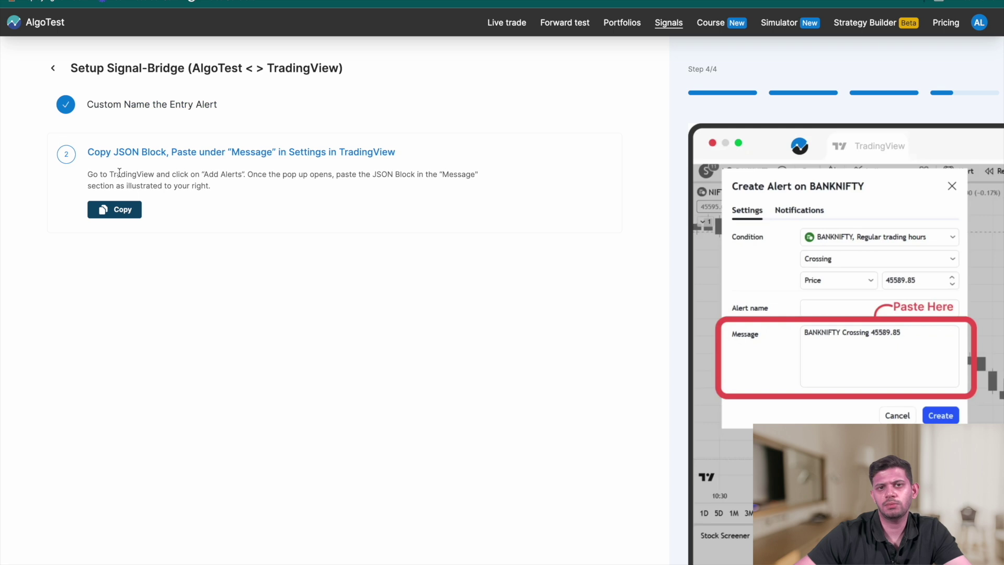
click(126, 208)
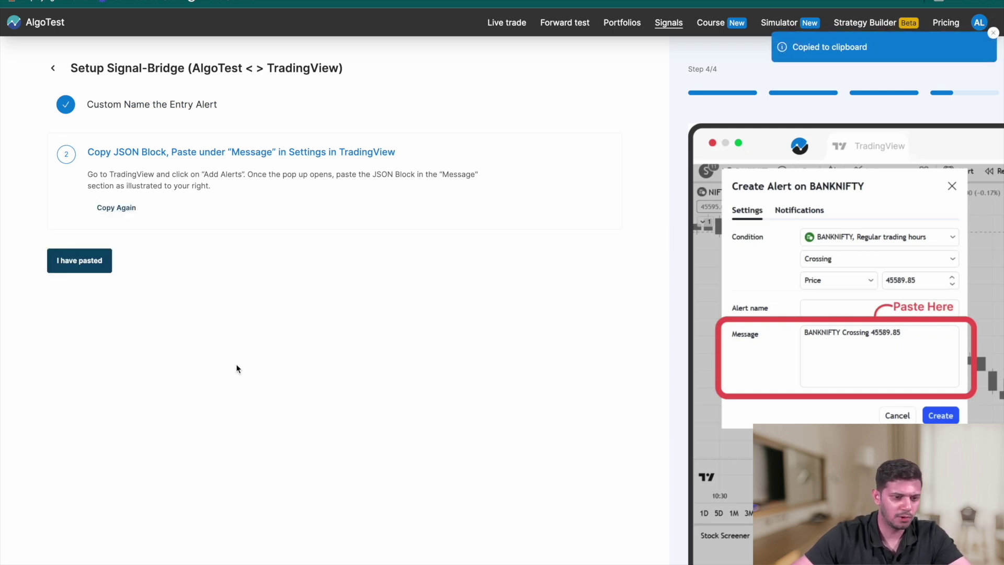
- Switch to TradingView and start a new NIFTY alert on the EMA & Stochastic scalping indicator's Sell condition
key(super+Tab)
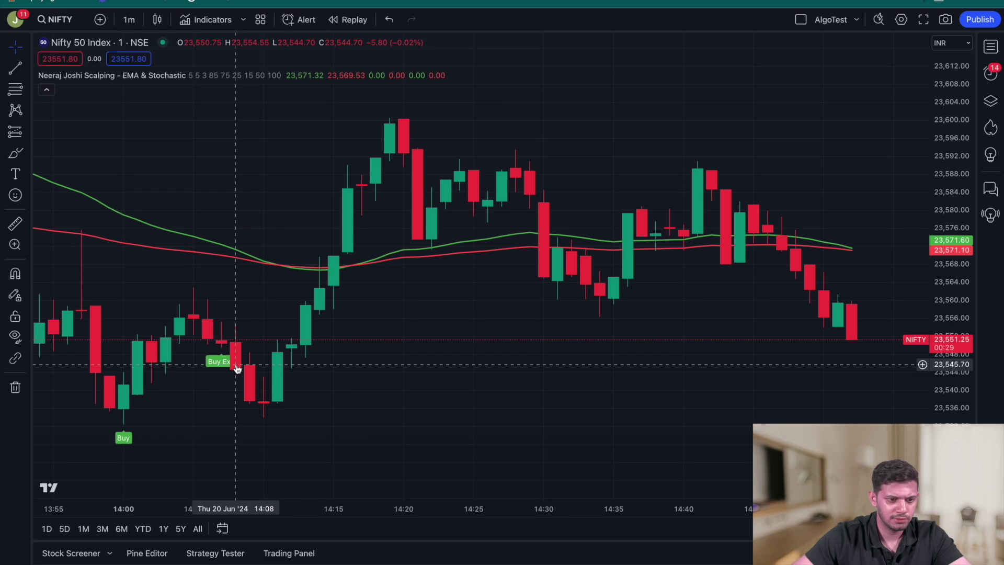
right_click(305, 123)
click(374, 206)
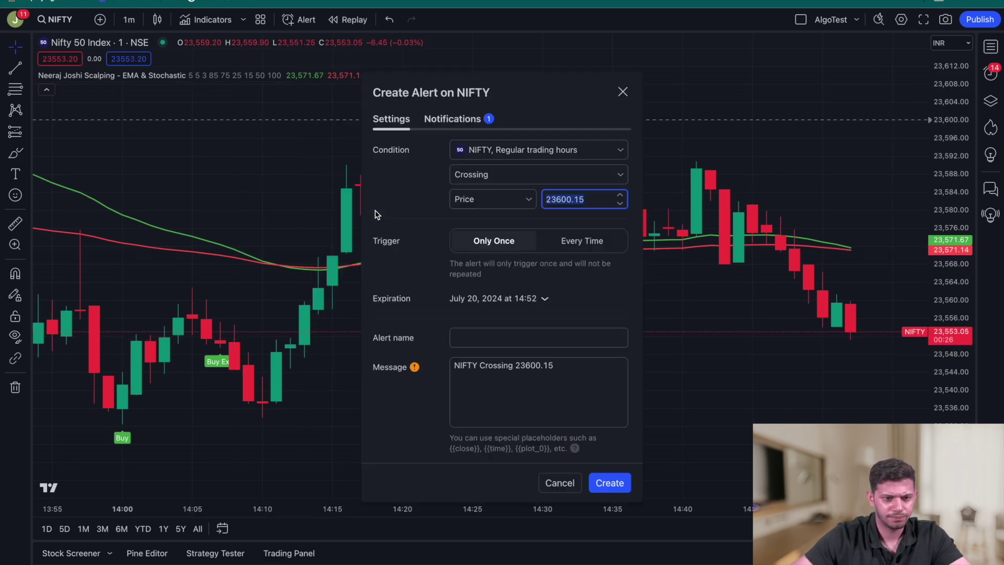
click(512, 152)
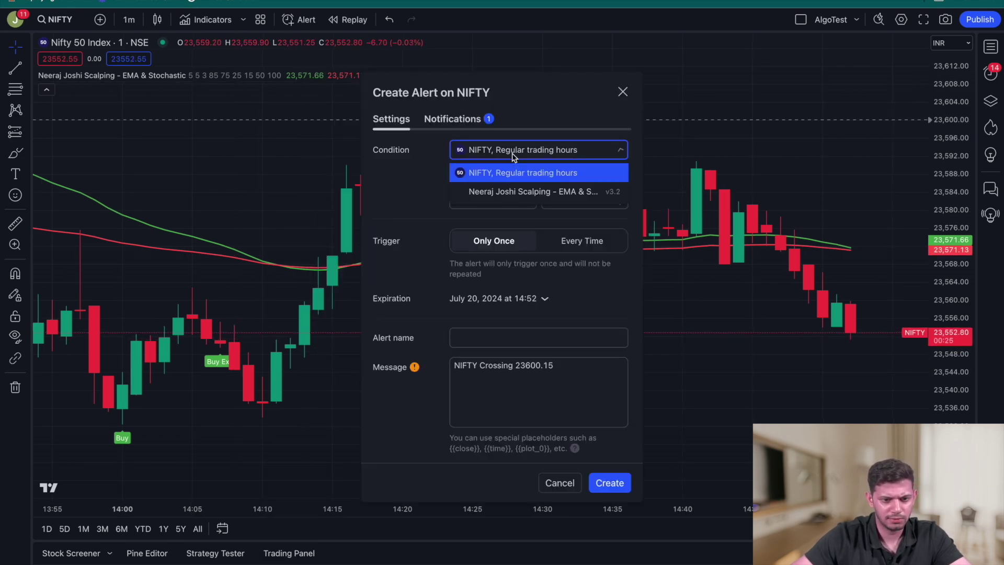
click(513, 187)
click(510, 179)
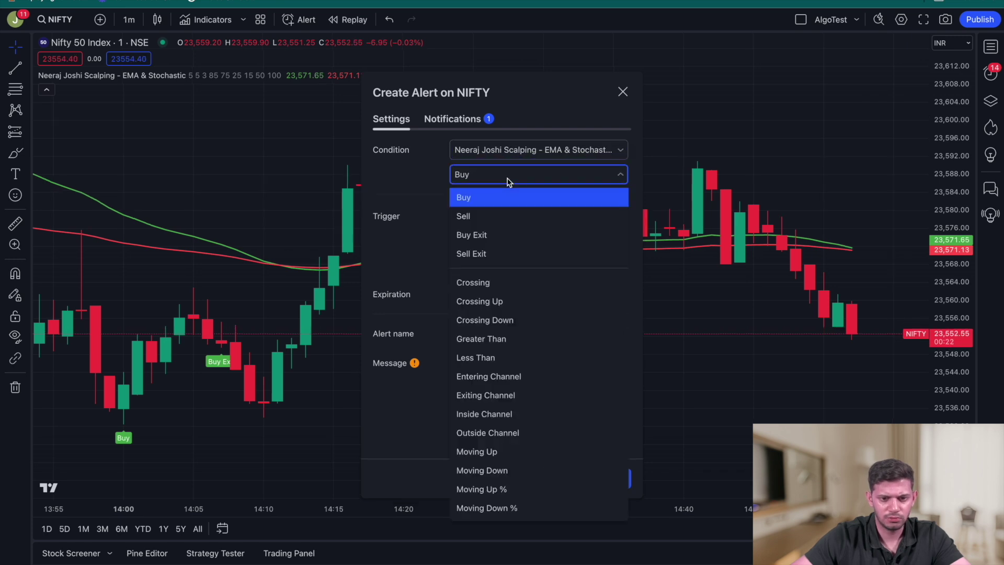
click(505, 216)
- Set the Sell alert's trigger to Once Per Bar and replace its message with the copied JSON block containing the access token
click(579, 209)
triple_click(522, 359)
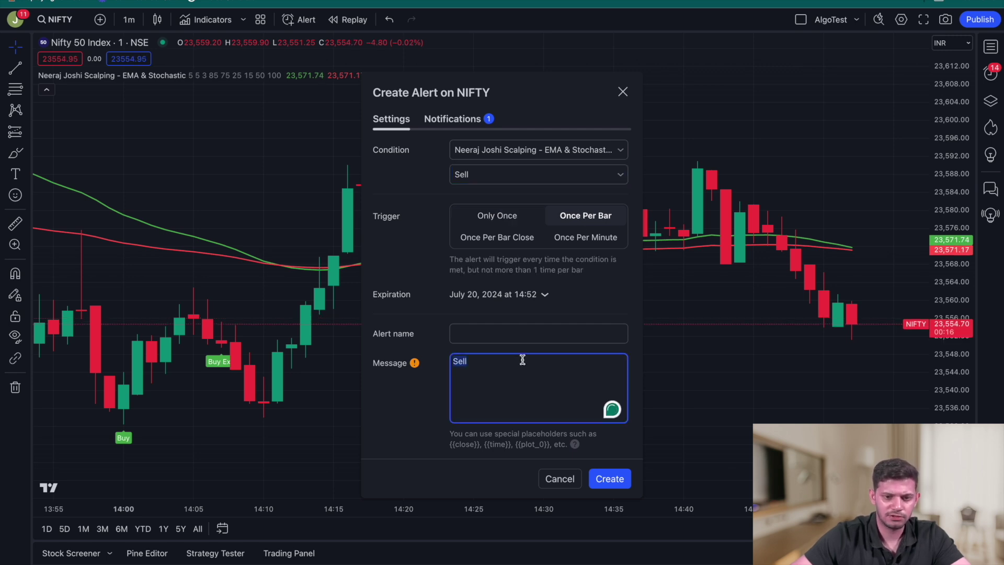
key(ctrl+v)
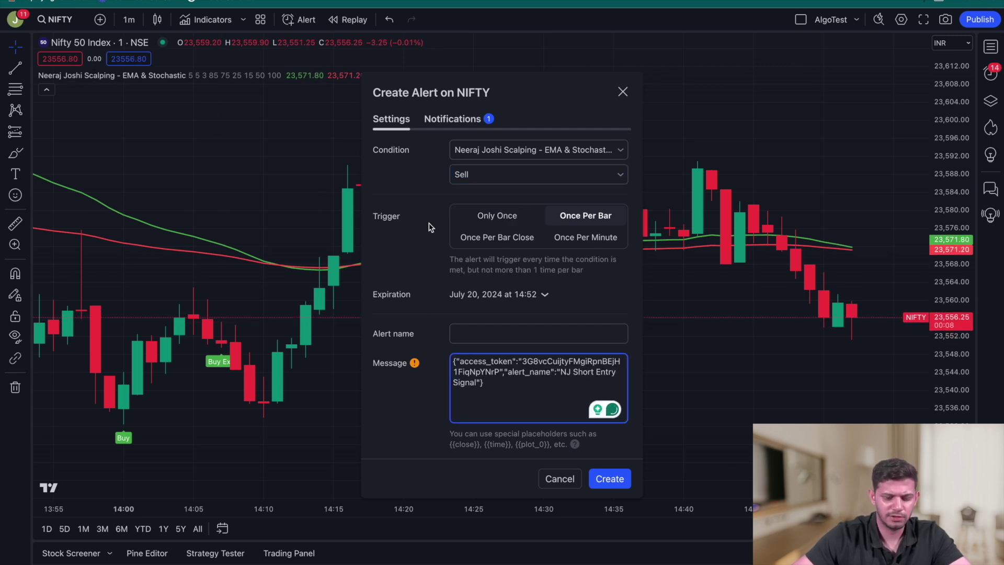
- Switch to AlgoTest, confirm that the short entry alert's JSON block has been pasted, and copy the entry webhook URL
key(ctrl+Tab)
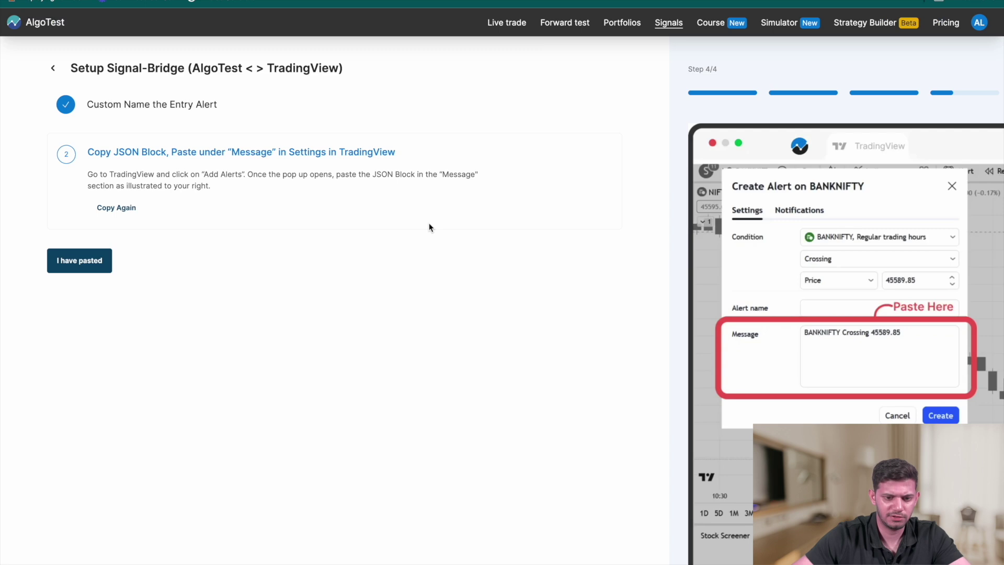
click(88, 271)
click(125, 248)
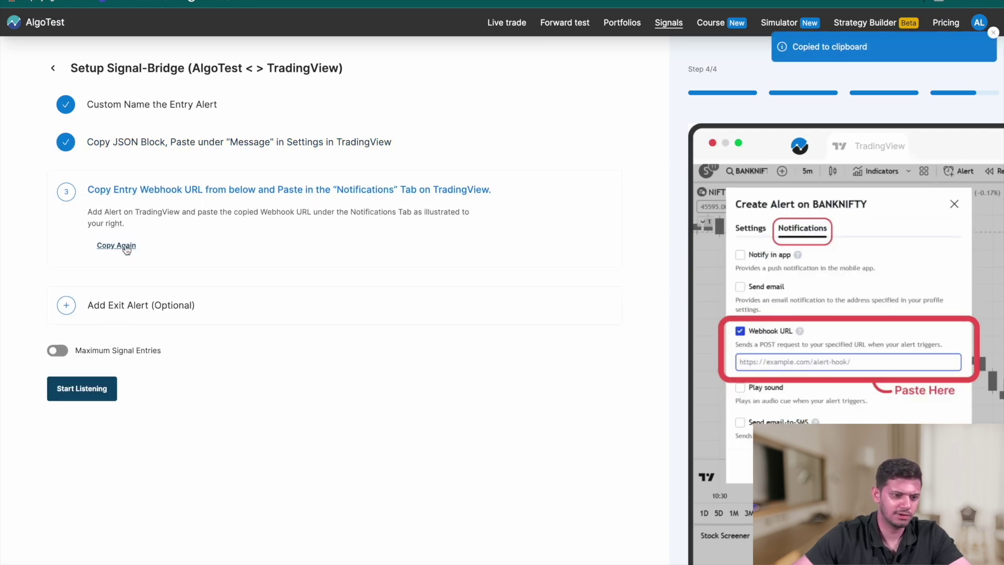
- Switch to TradingView, replace the Sell alert's webhook URL with the copied entry webhook URL, and create the alert
key(ctrl+Tab)
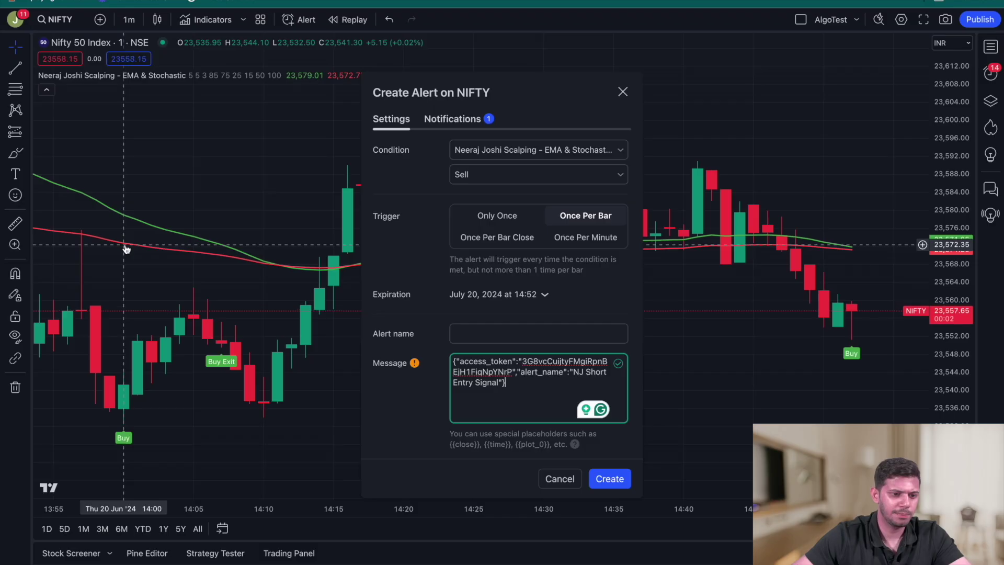
click(453, 122)
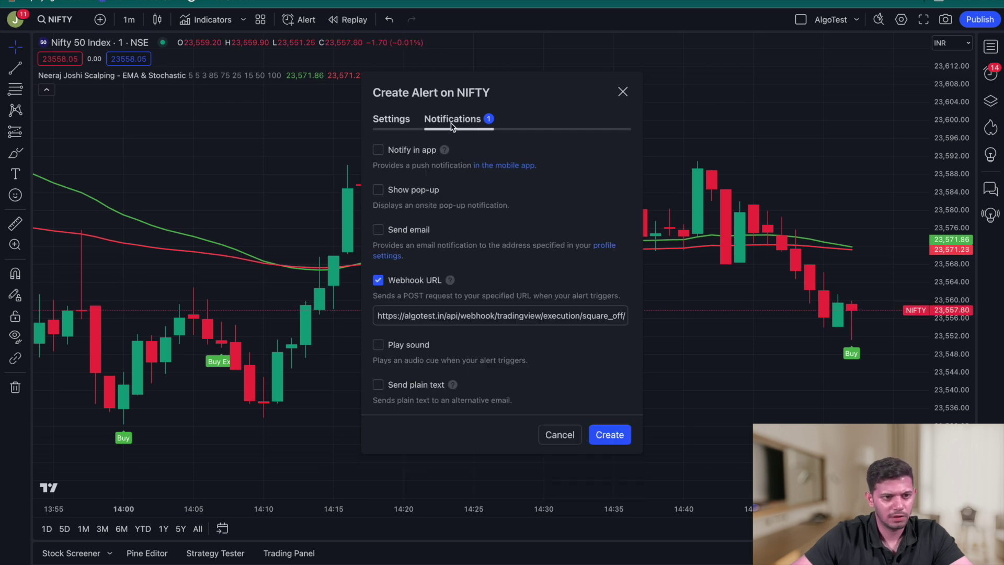
click(415, 314)
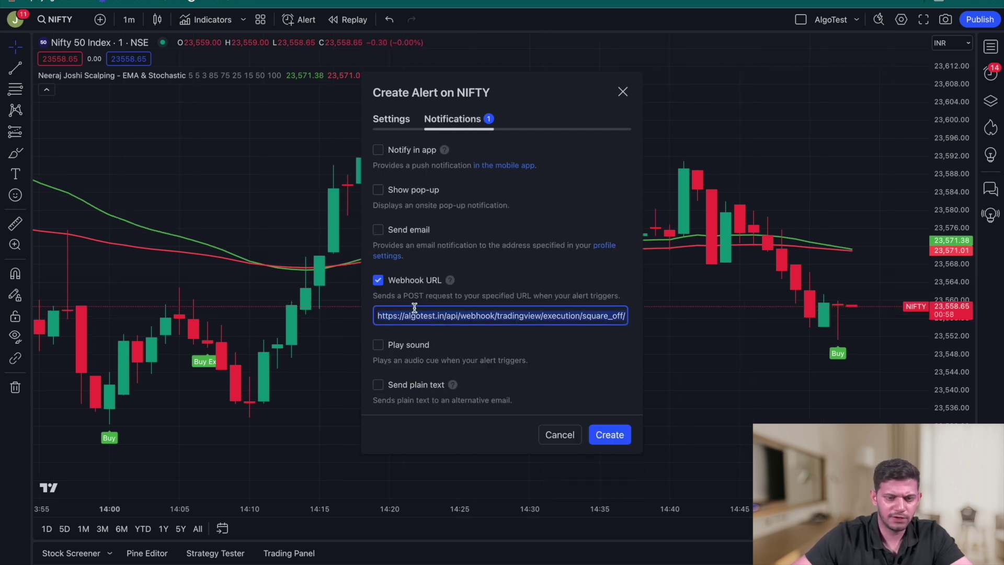
key(super+a)
key(BackSpace)
key(super+v)
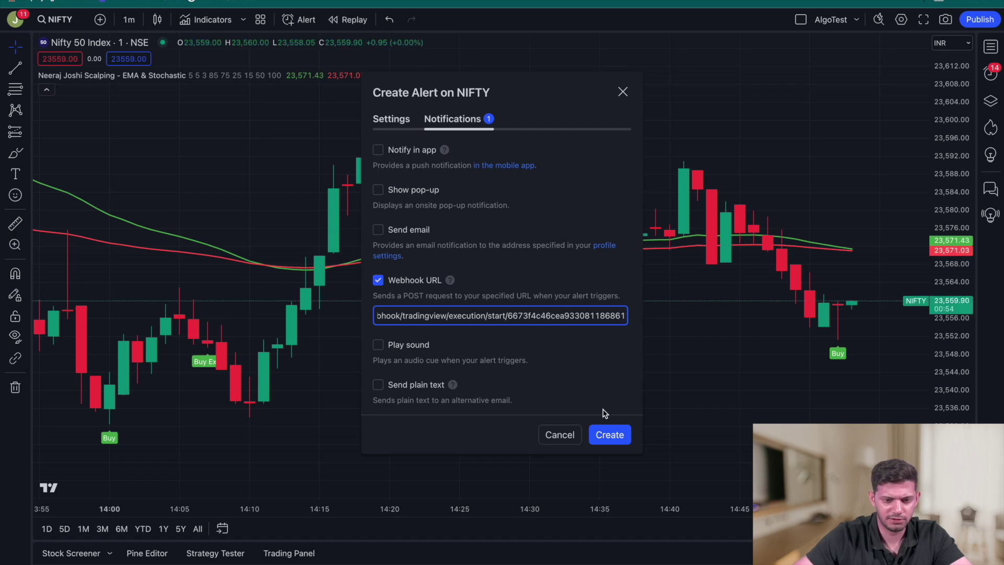
click(608, 433)
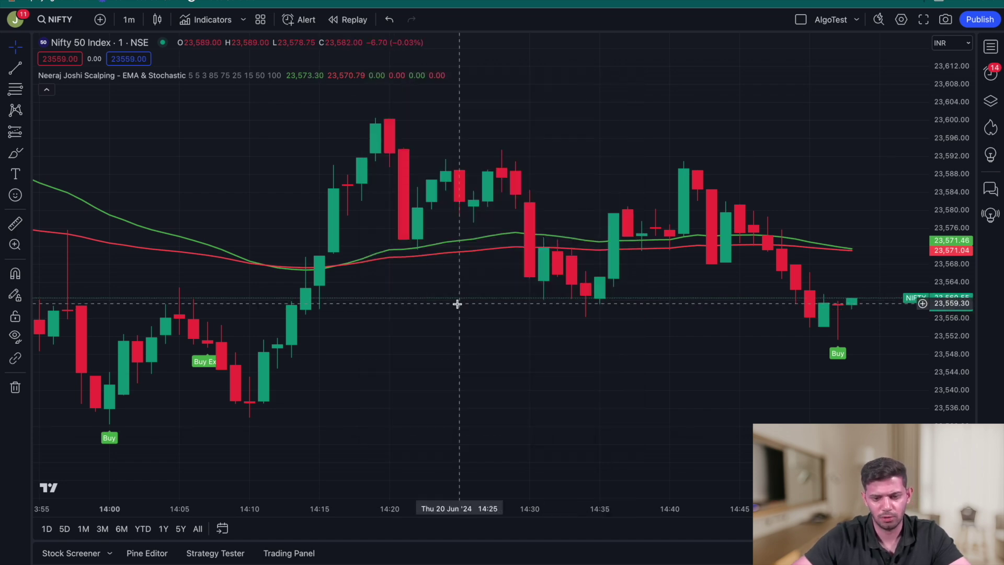
- Switch to AlgoTest, add an exit alert named "NJ Short Signal Exit", save it, and copy its JSON block
key(super+Tab)
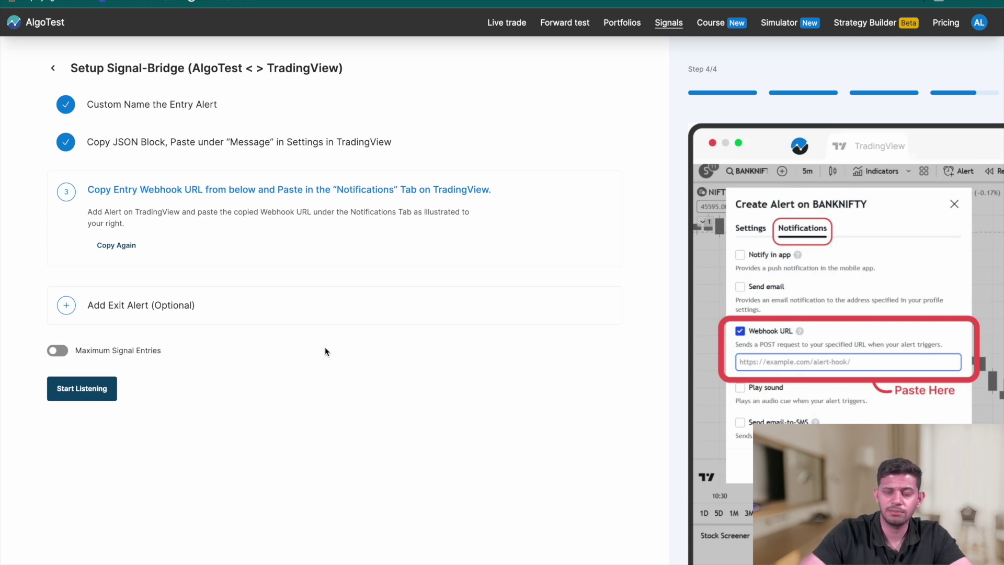
click(124, 316)
click(138, 140)
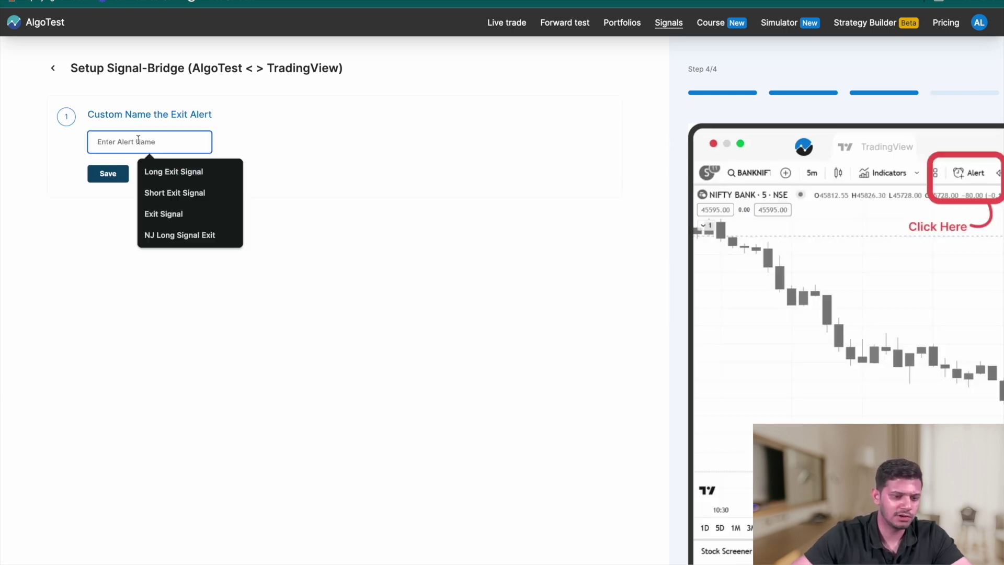
click(180, 234)
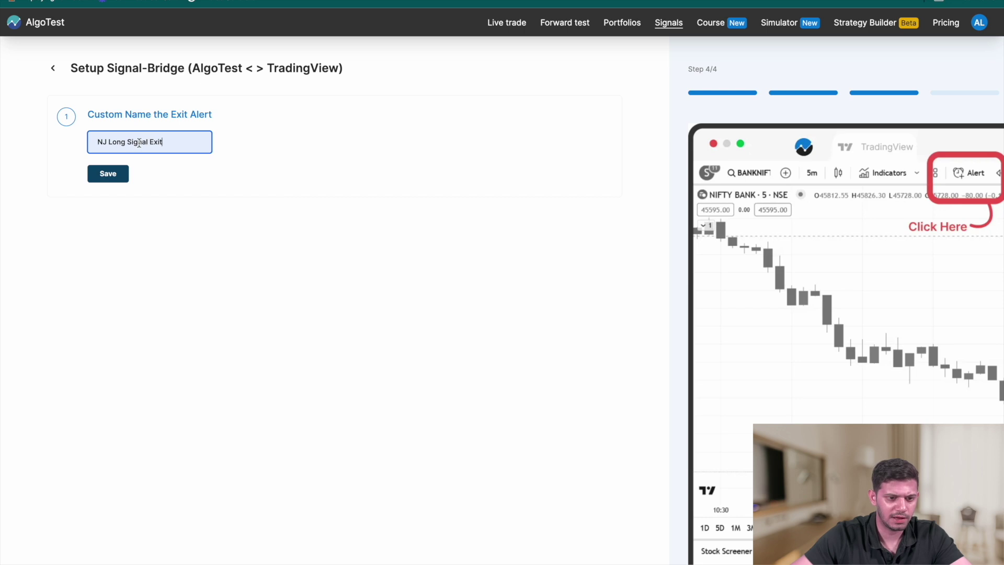
click(109, 174)
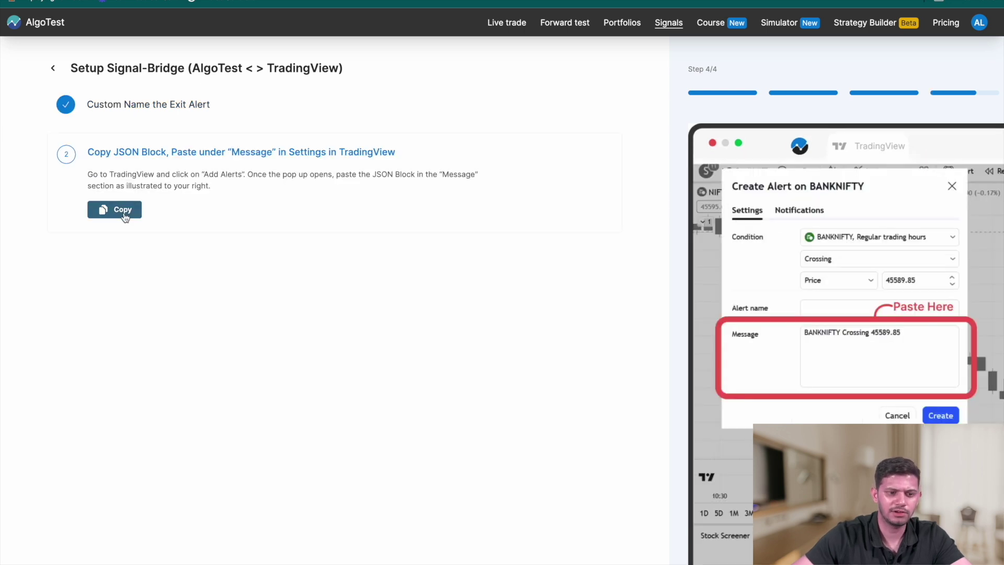
click(123, 210)
- Switch to TradingView and start a new NIFTY alert on the EMA & Stochastic scalping indicator's Sell Exit condition
key(ctrl+Tab)
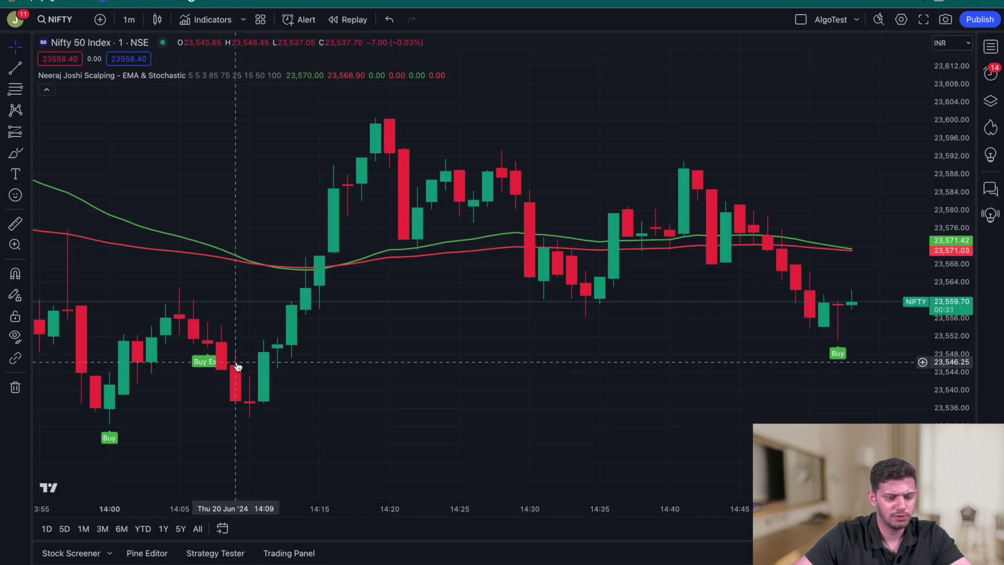
right_click(318, 149)
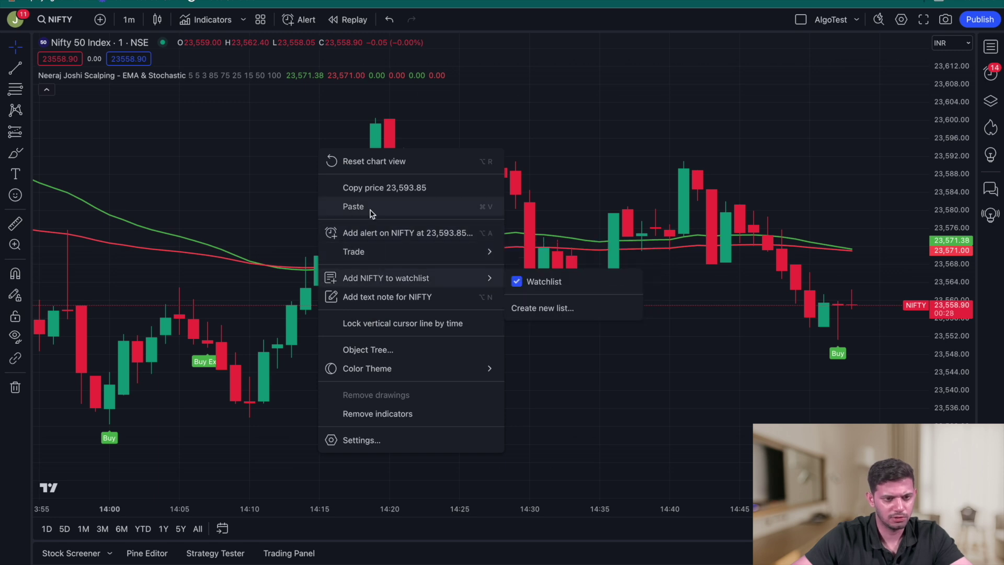
click(372, 233)
click(488, 146)
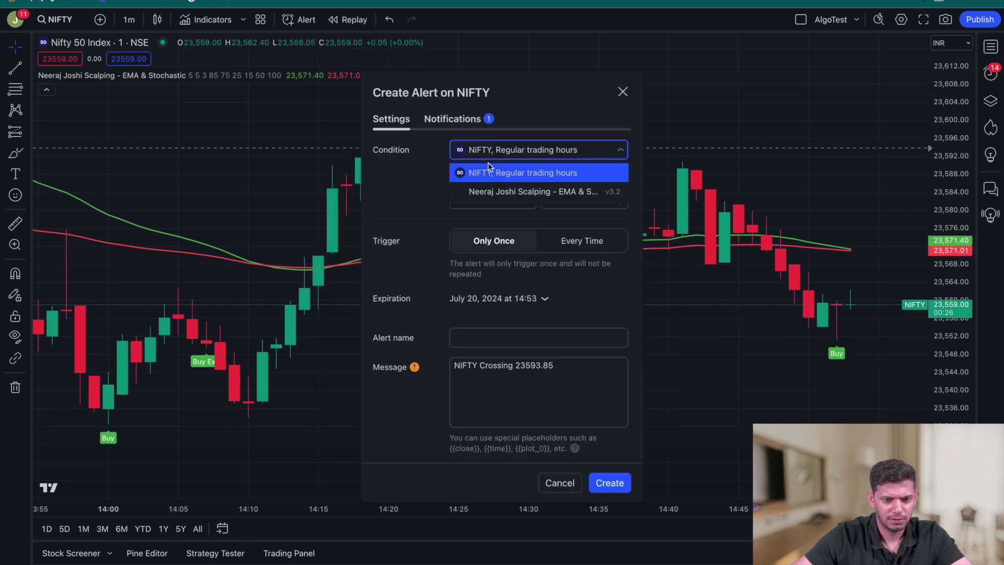
click(492, 191)
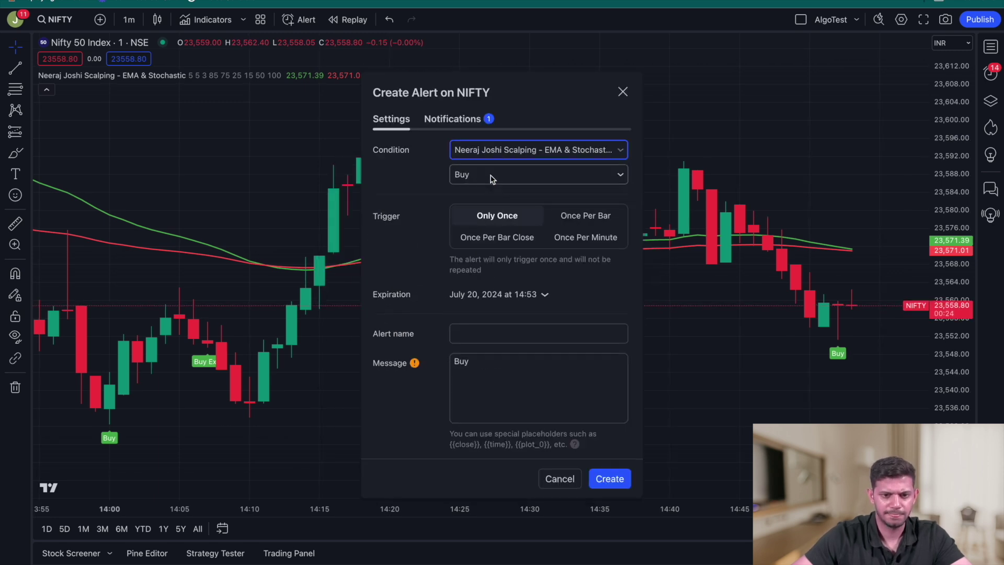
click(492, 178)
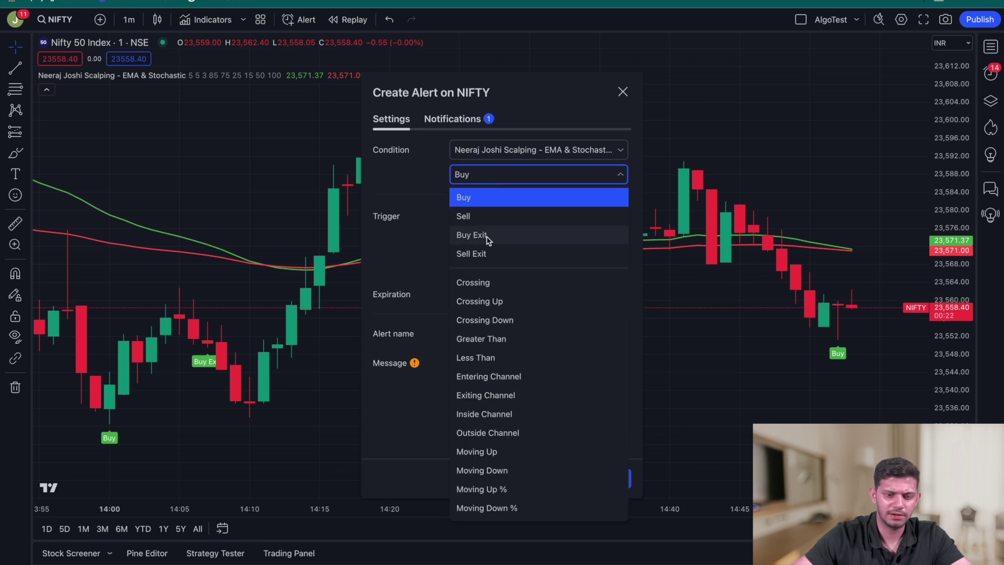
click(491, 254)
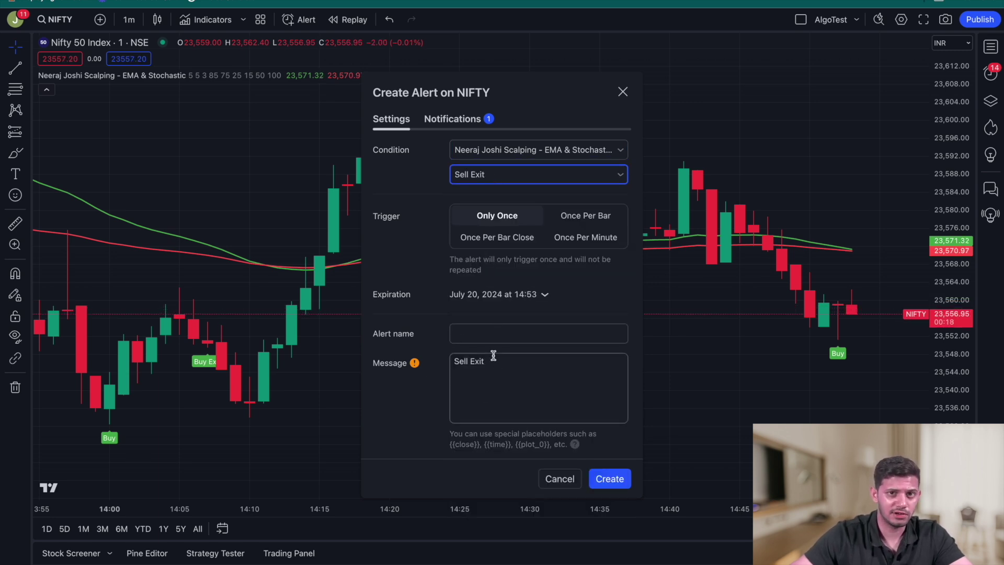
- Set the Sell Exit alert's trigger to Once Per Bar and replace its message with the copied JSON block containing the access token
click(586, 215)
triple_click(532, 368)
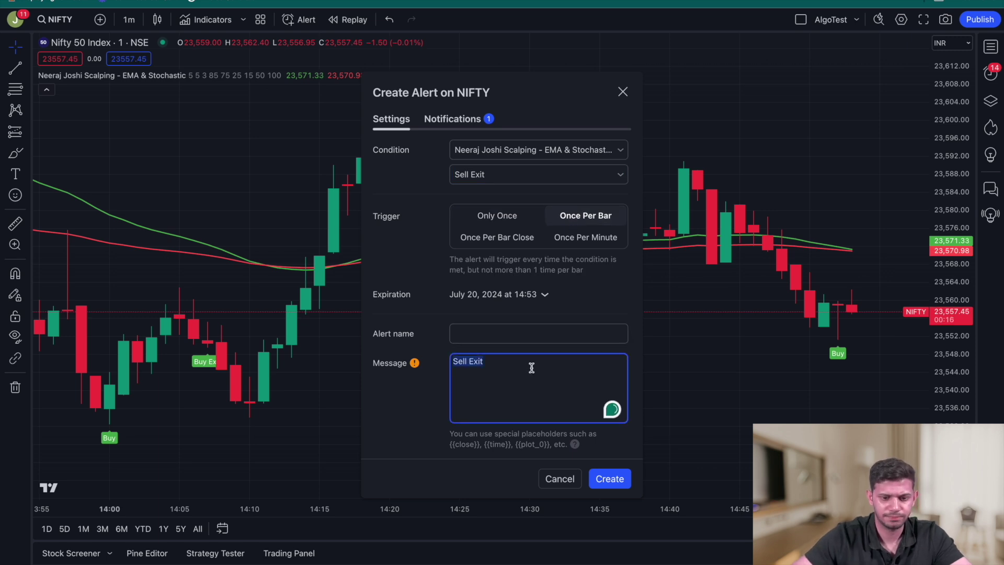
key(BackSpace)
key(ctrl+v)
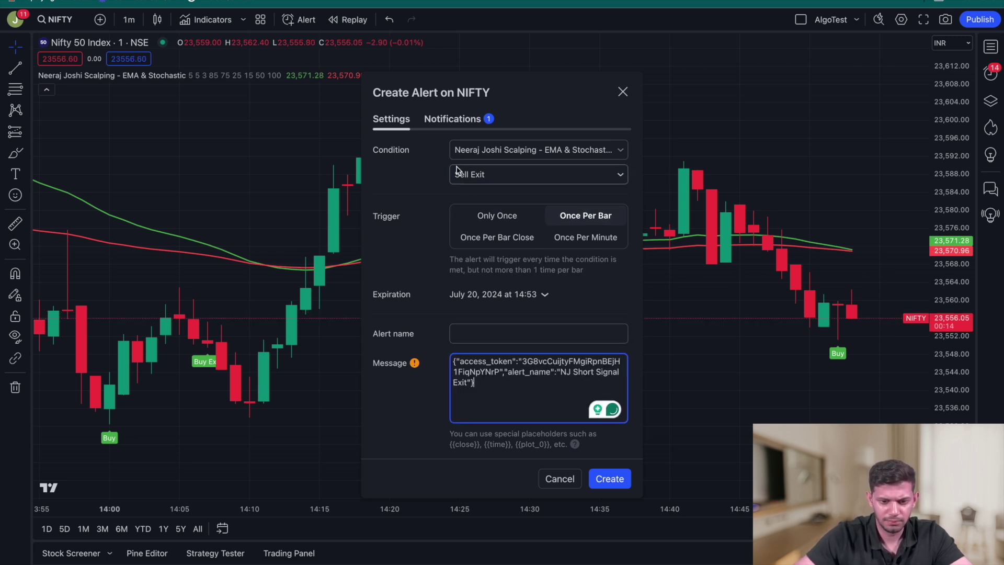
- Switch to AlgoTest, confirm that the short exit alert's JSON block has been pasted, and copy the exit webhook URL
key(ctrl+Tab)
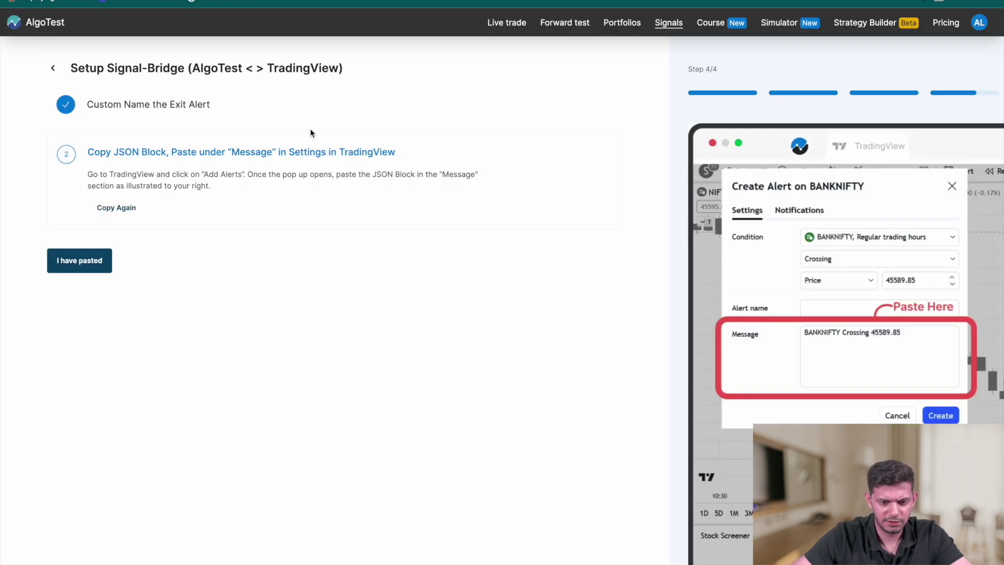
click(68, 267)
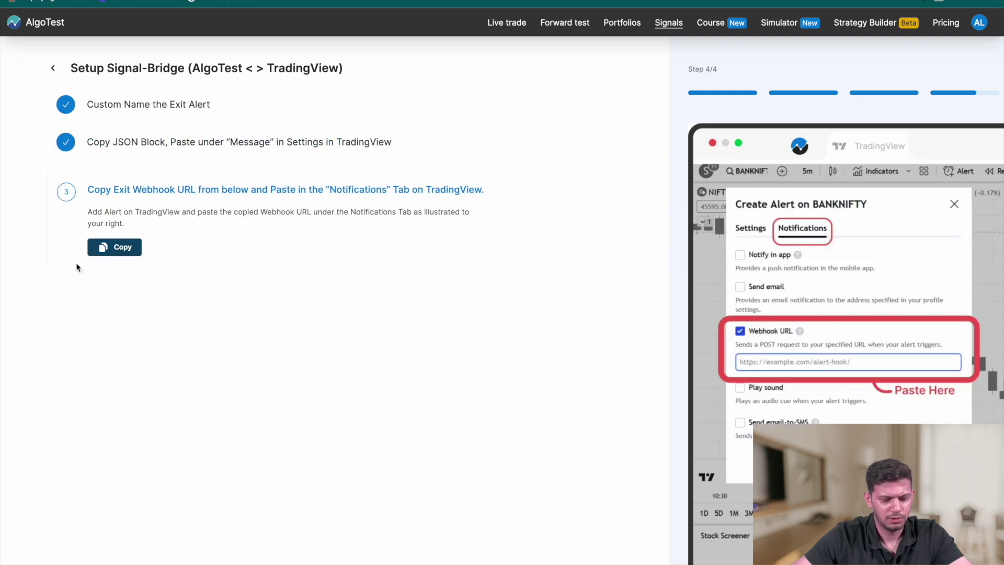
click(129, 249)
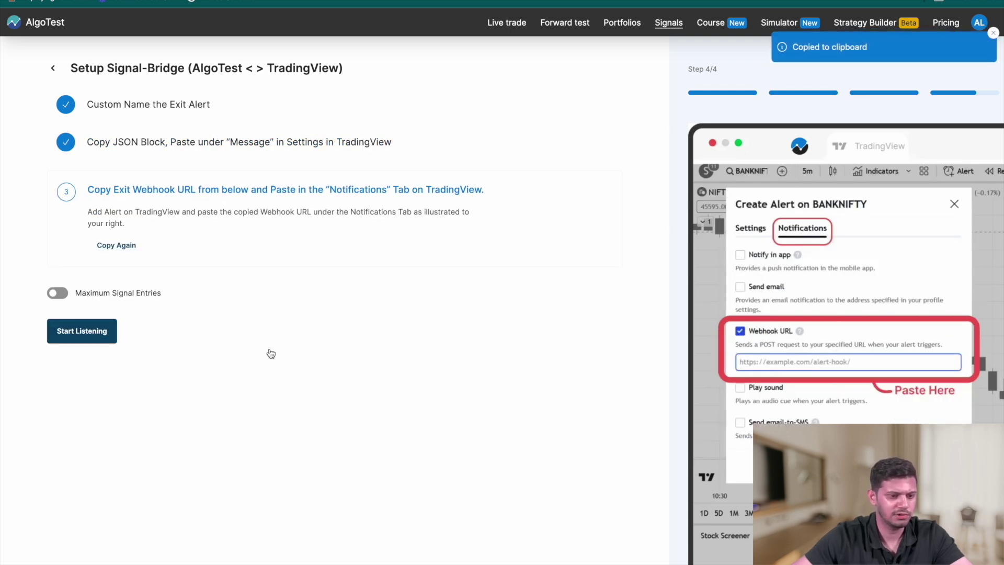
- Switch to TradingView, replace the Sell Exit alert's webhook URL with the copied exit webhook URL, and create the alert
key(super+Tab)
click(450, 117)
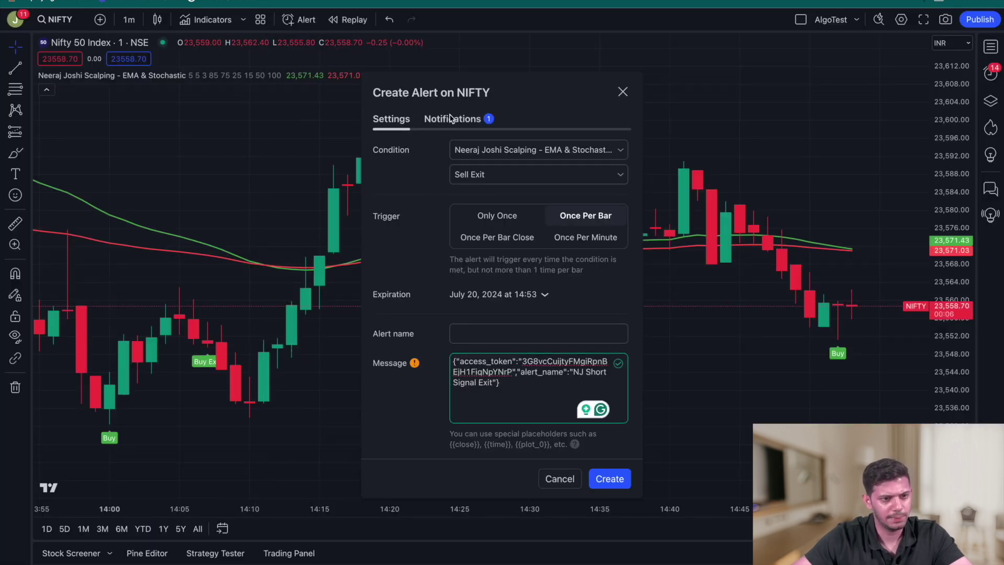
click(434, 314)
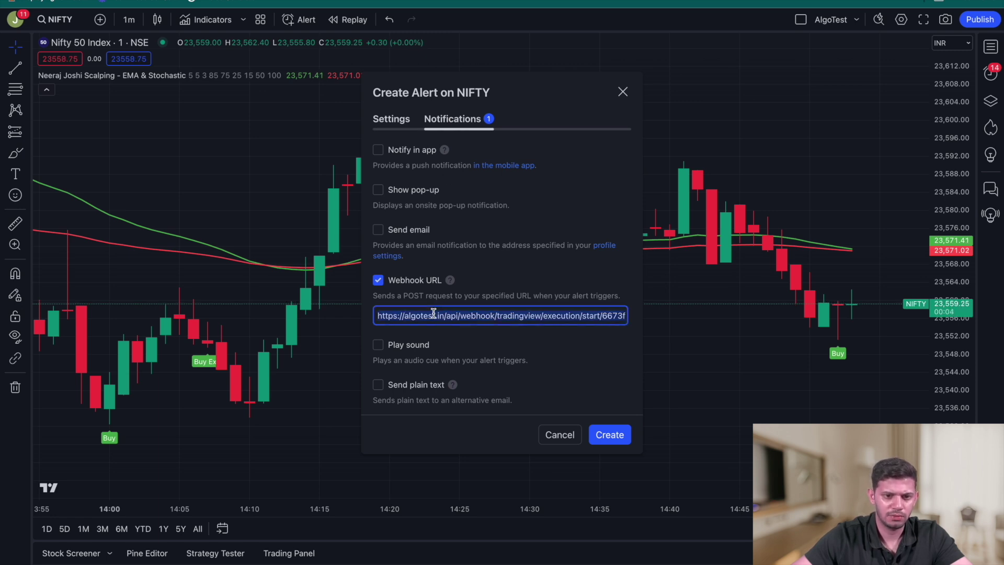
key(super+a)
key(BackSpace)
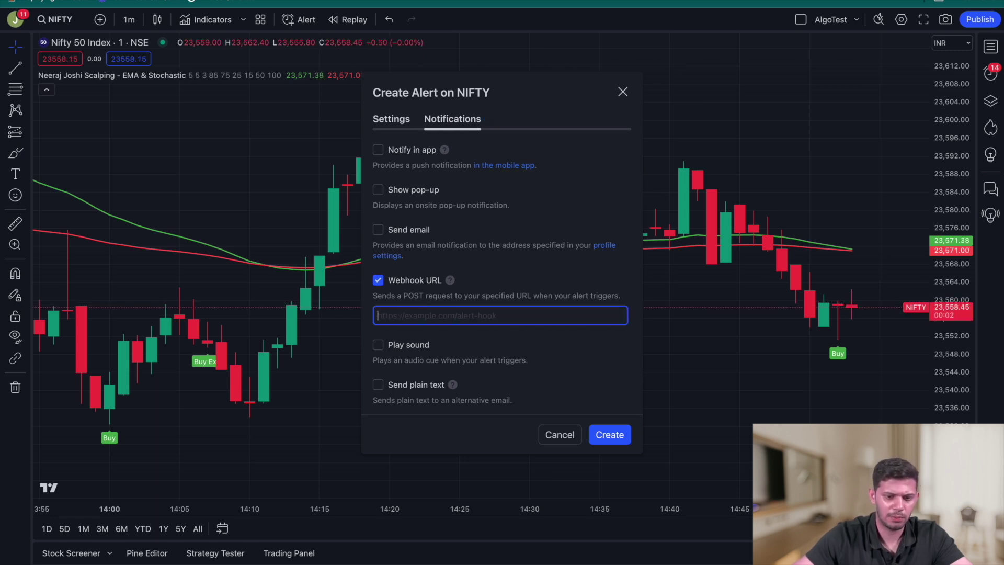
key(super+v)
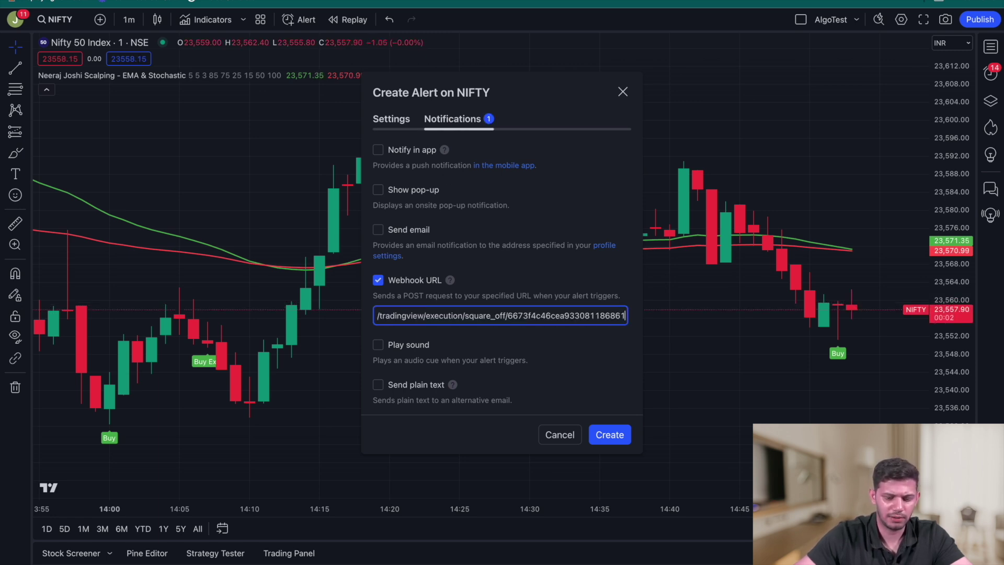
click(617, 435)
- Switch to AlgoTest and start listening for the NJ Scalping Short Signal
key(super+Tab)
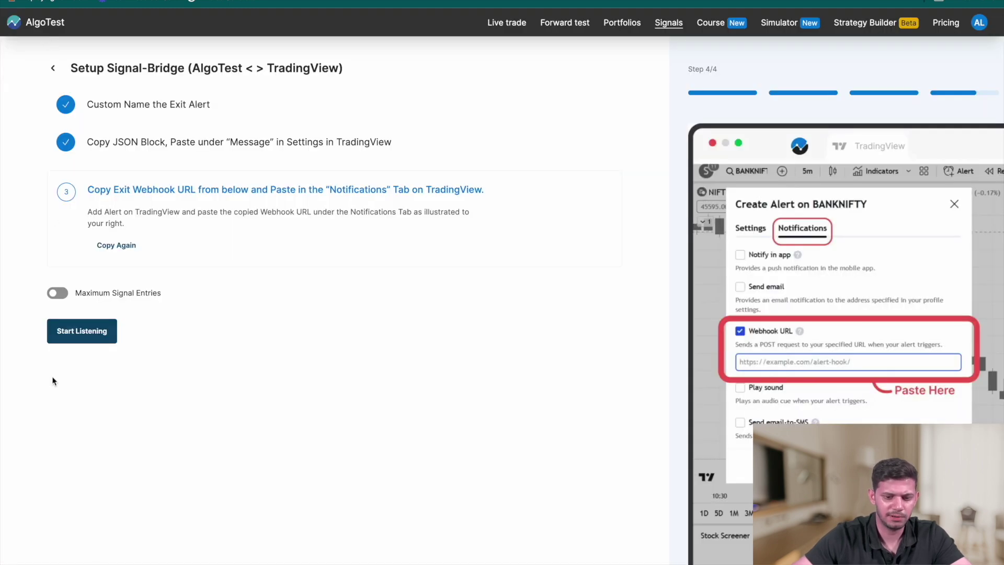
click(82, 331)
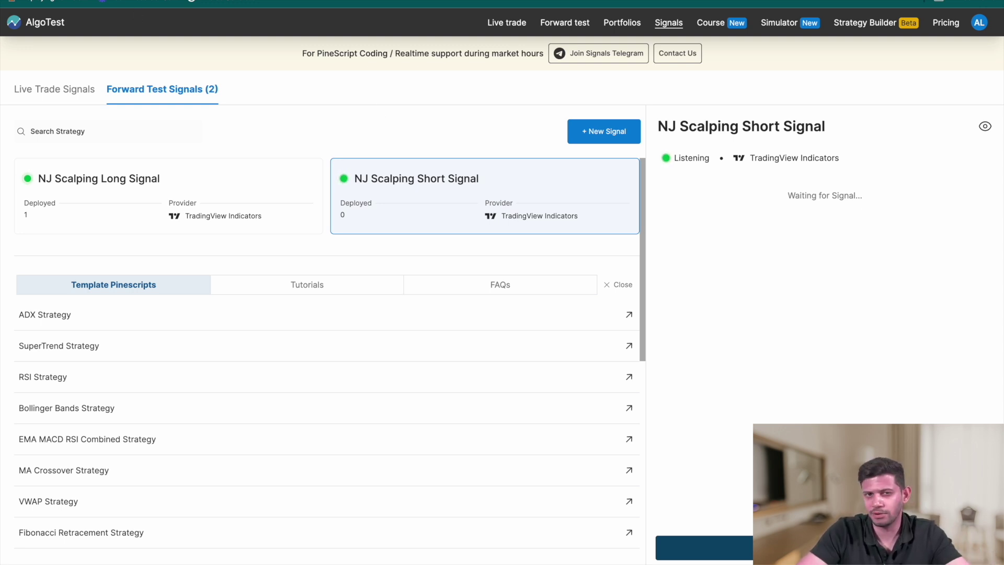
- Switch to TradingView and set the scalping indicator's Fast EMA Length to 20 and Slow EMA Length to 70
click(101, 1)
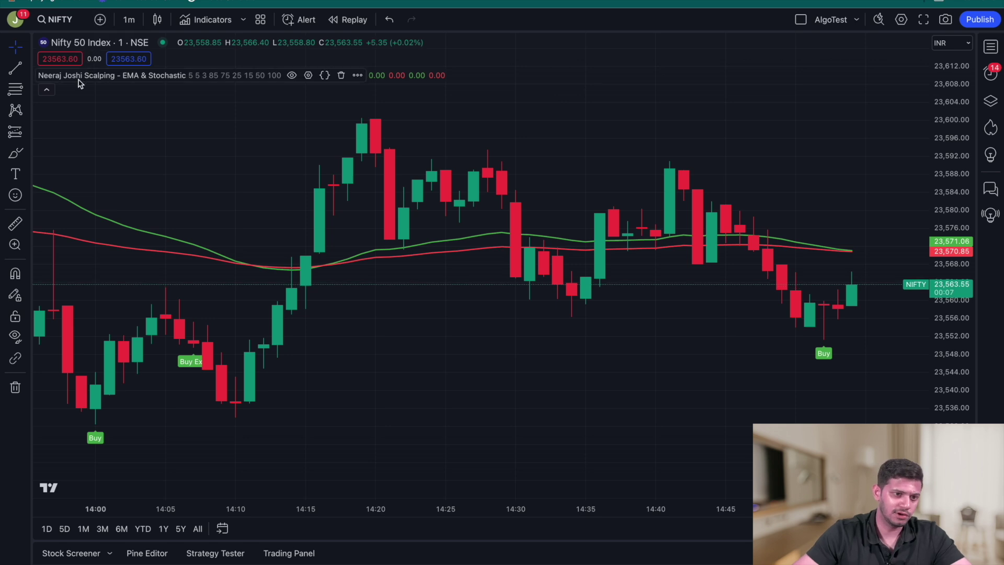
click(309, 75)
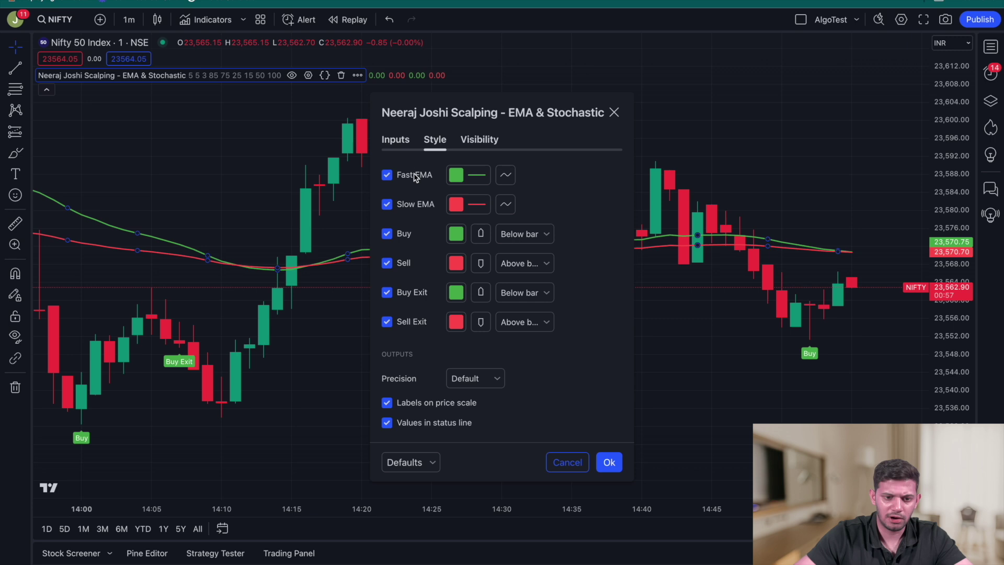
click(396, 142)
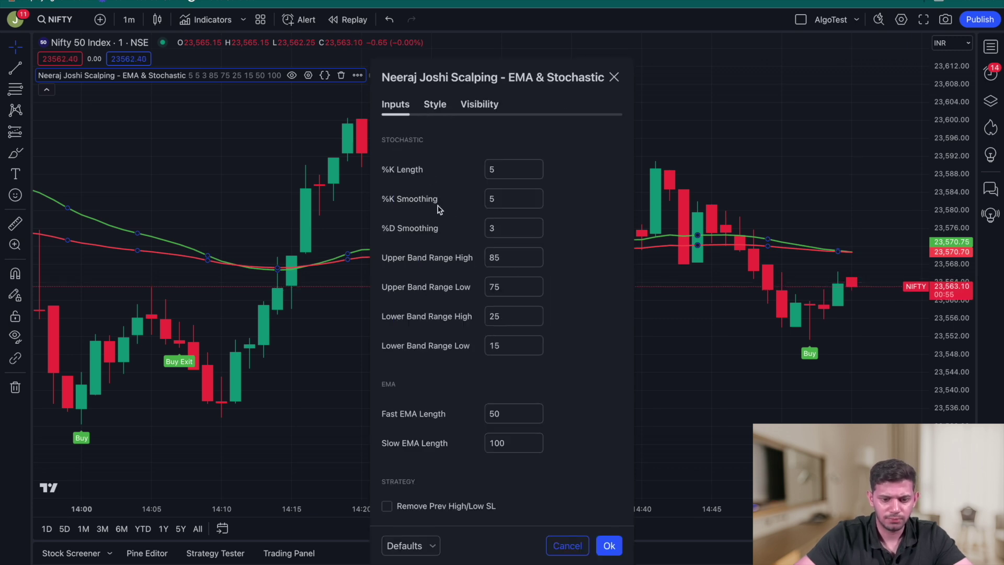
click(512, 413)
double_click(511, 414)
key(BackSpace)
text(20)
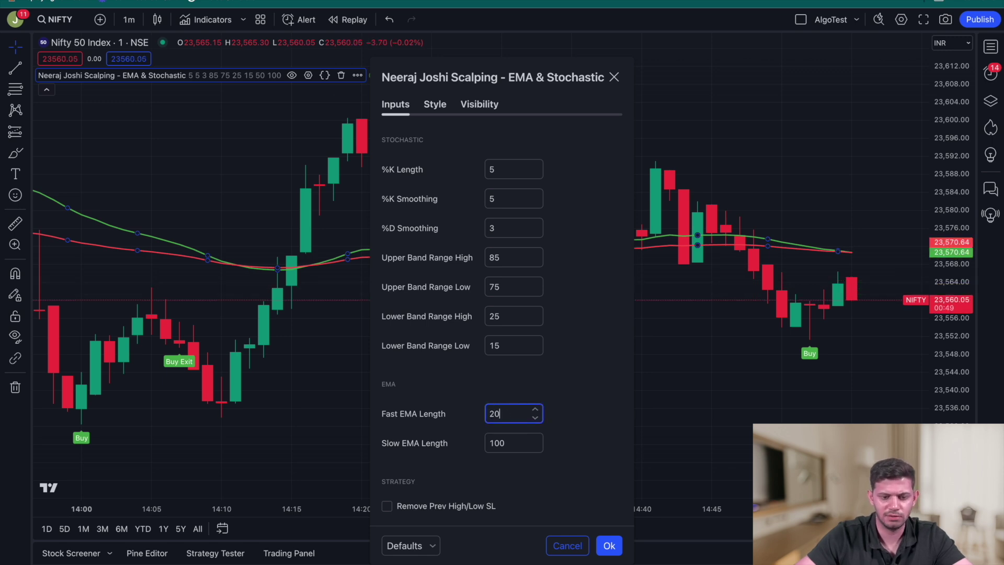
click(506, 444)
double_click(506, 444)
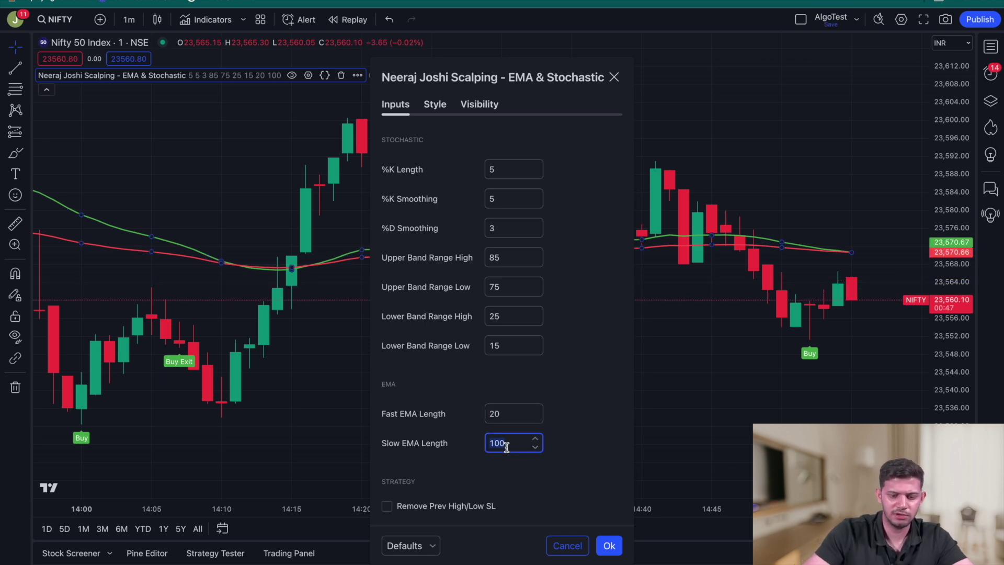
text(70)
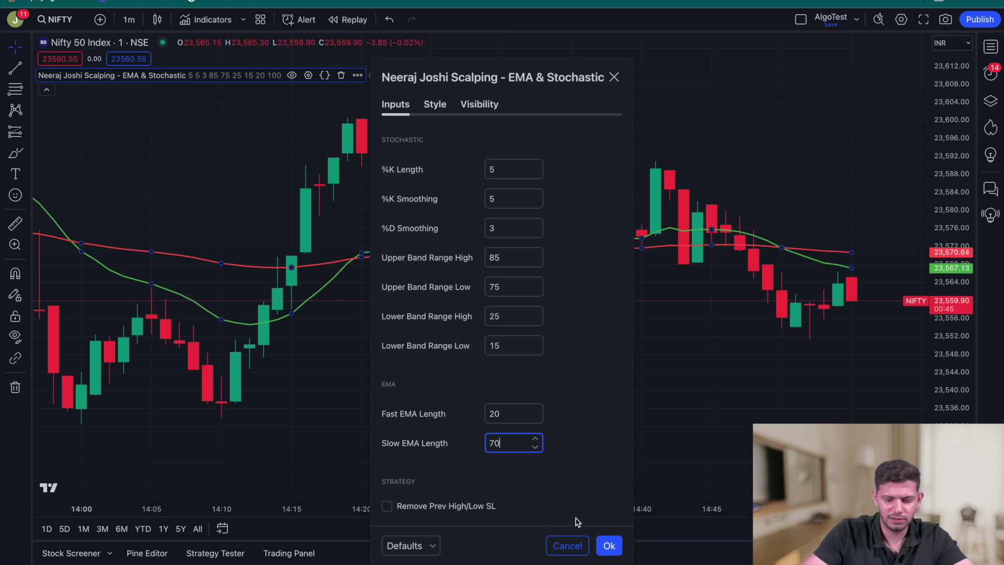
click(610, 546)
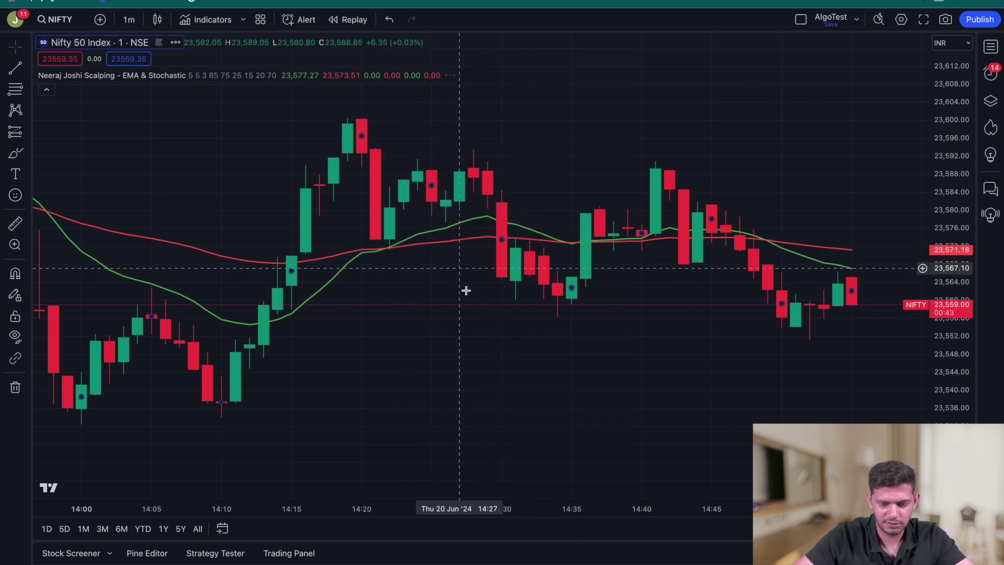
- Set the scalping indicator's Fast EMA Length back to 50 and Slow EMA Length back to 100, and apply the settings
double_click(434, 242)
double_click(511, 390)
text(50)
key(Tab)
text(100)
click(477, 467)
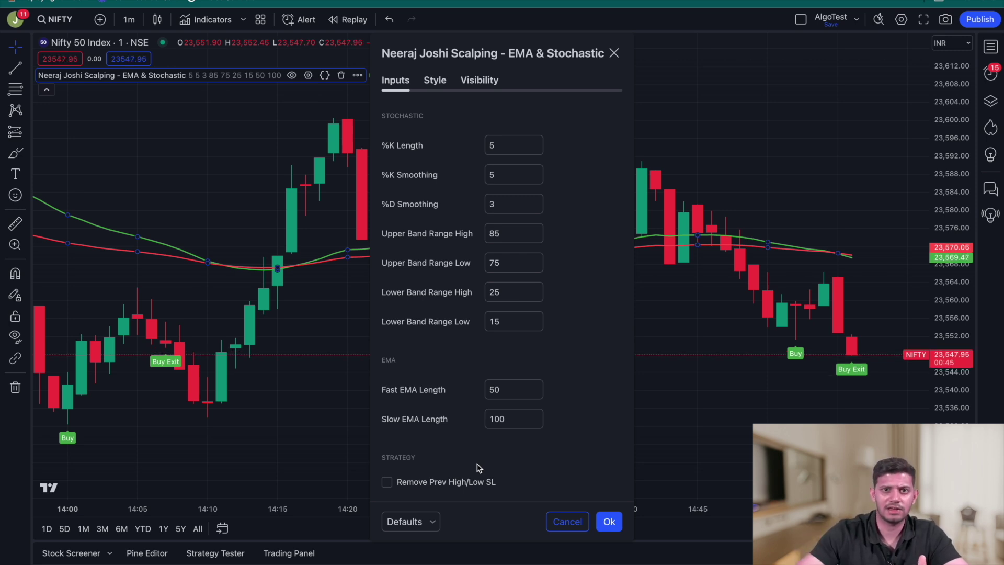
click(388, 483)
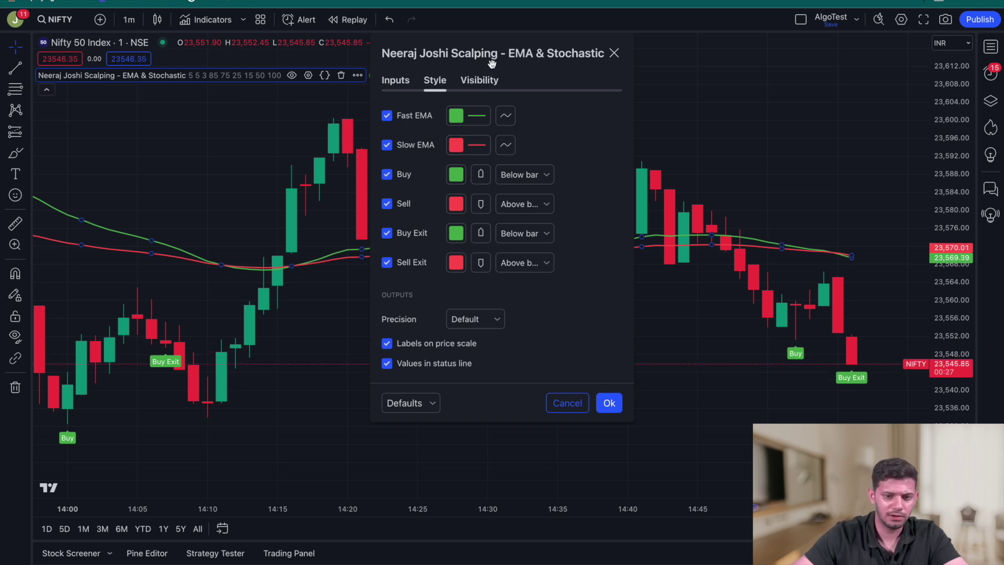
click(609, 403)
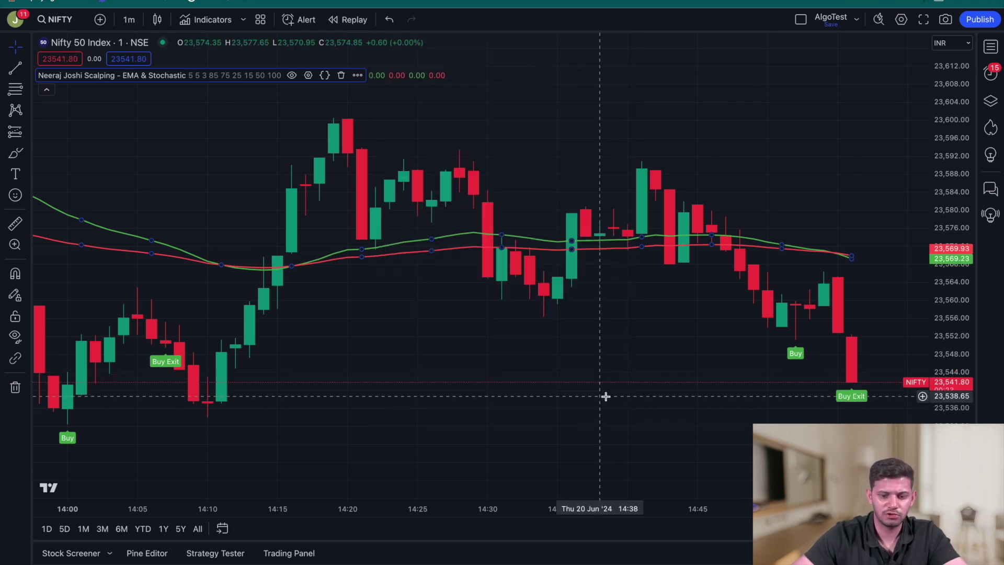